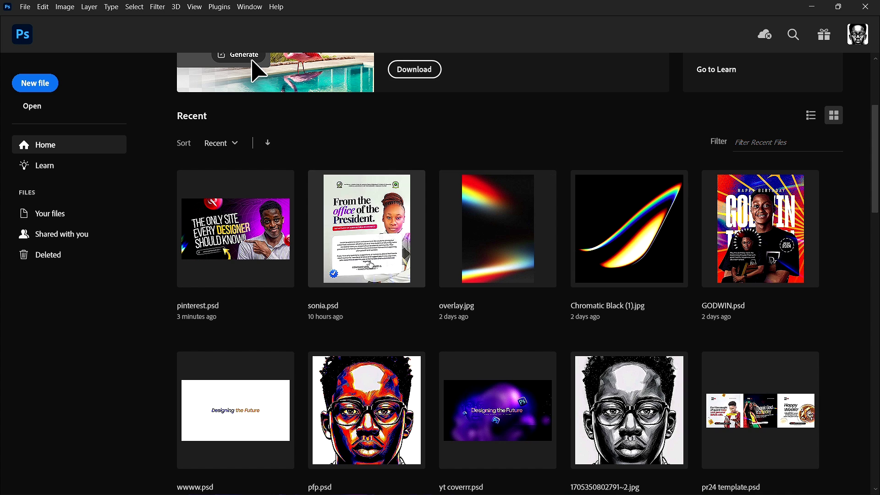
Open the recent file sonia.psd and deselect its active layer.
left_click(369, 261)
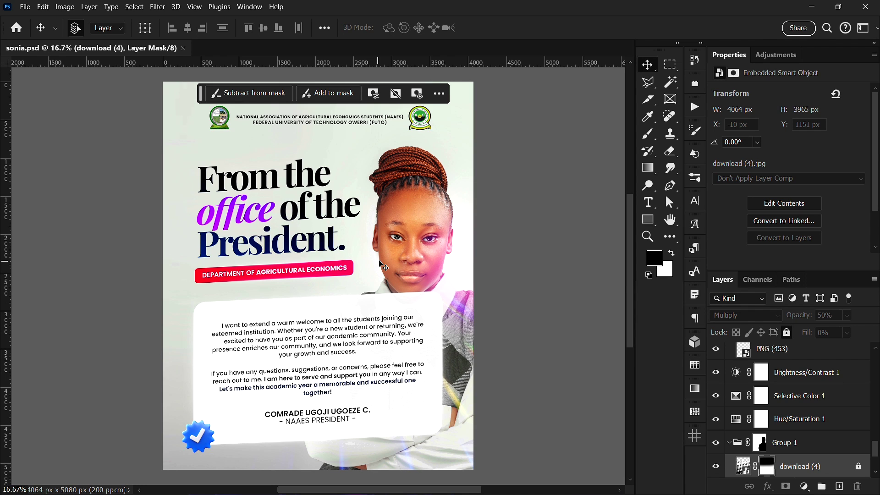
left_click(563, 253)
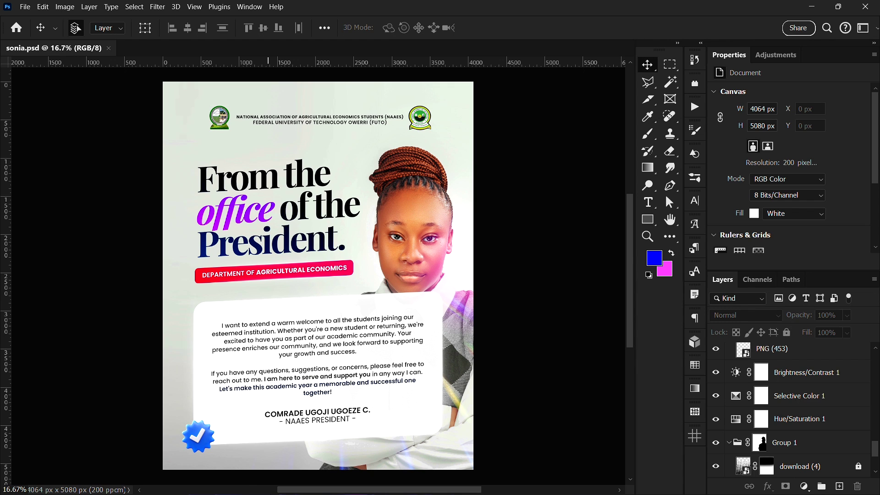
scroll(316, 362, "down", 1)
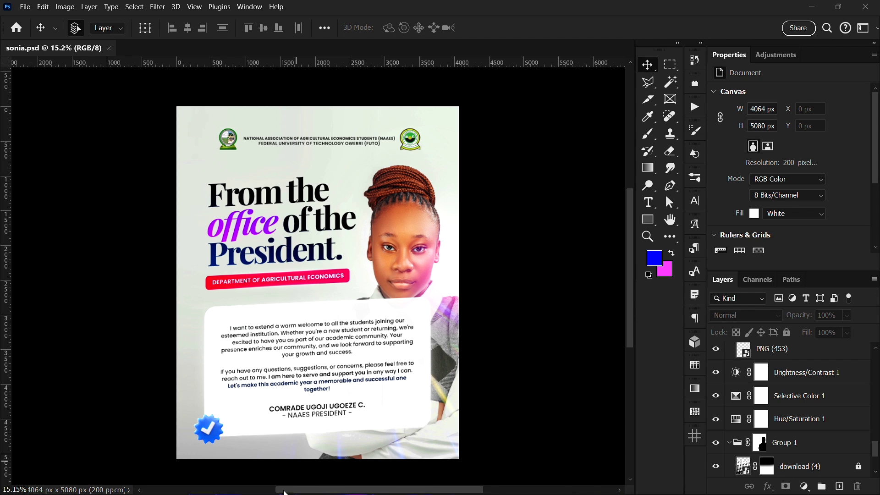
Switch to File Explorer and place download (6).jpg from the Textures folder onto the poster, committing it at its default size.
key("super")
mouse_move(268, 492)
left_click(266, 451)
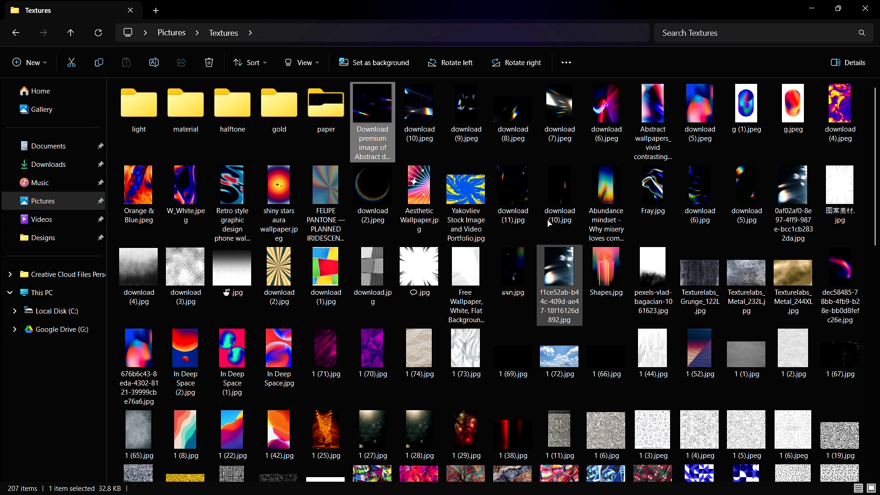
left_click(704, 211)
mouse_move(705, 212)
left_mouse_down()
mouse_move(483, 349)
mouse_move(703, 221)
mouse_move(609, 284)
mouse_move(689, 203)
mouse_move(651, 193)
mouse_move(712, 204)
mouse_move(451, 486)
mouse_move(700, 210)
left_mouse_up()
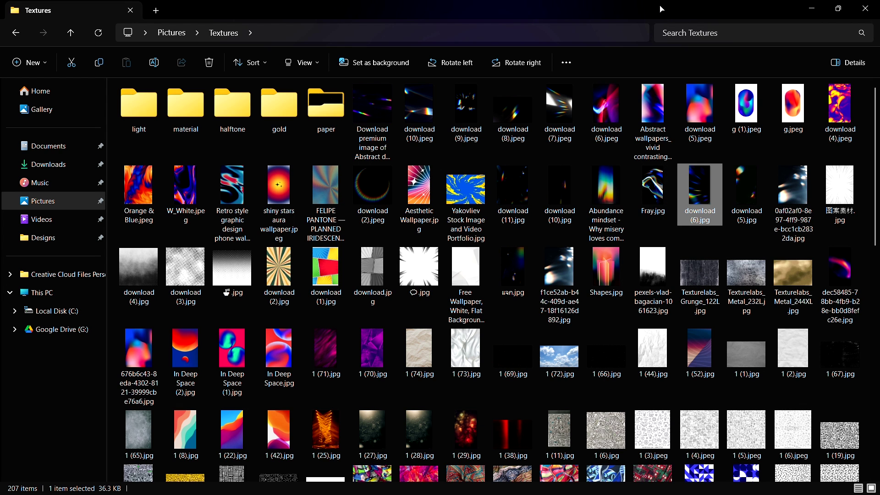
key("super+Down")
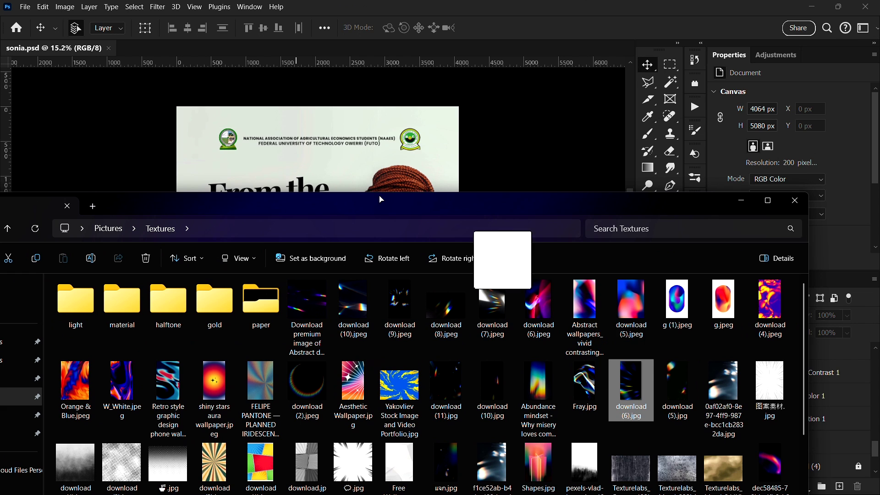
left_click_drag(621, 386, 405, 169)
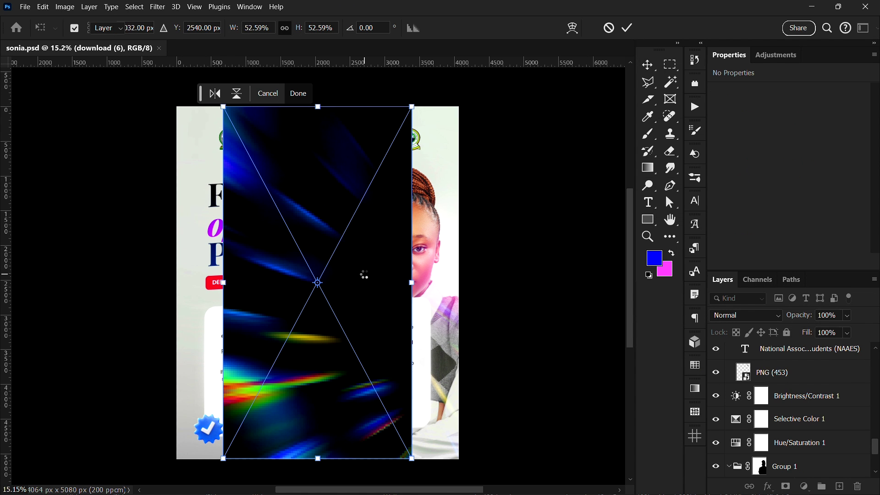
scroll(318, 320, "up", 2)
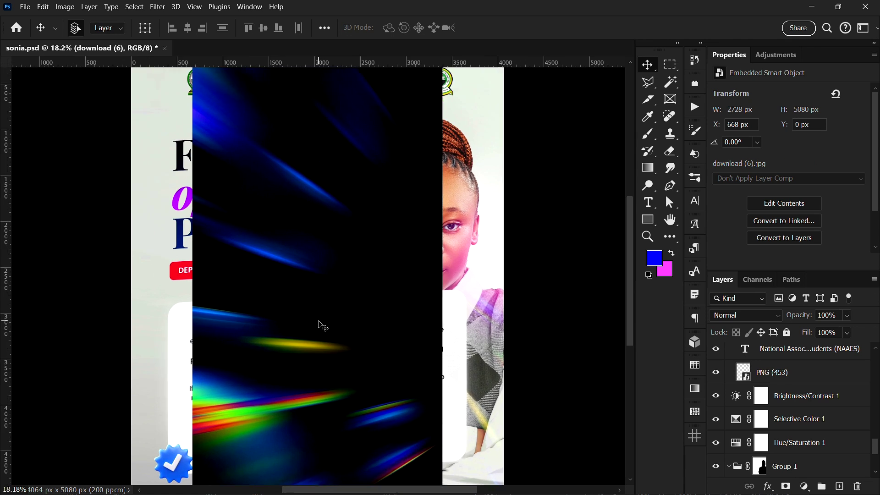
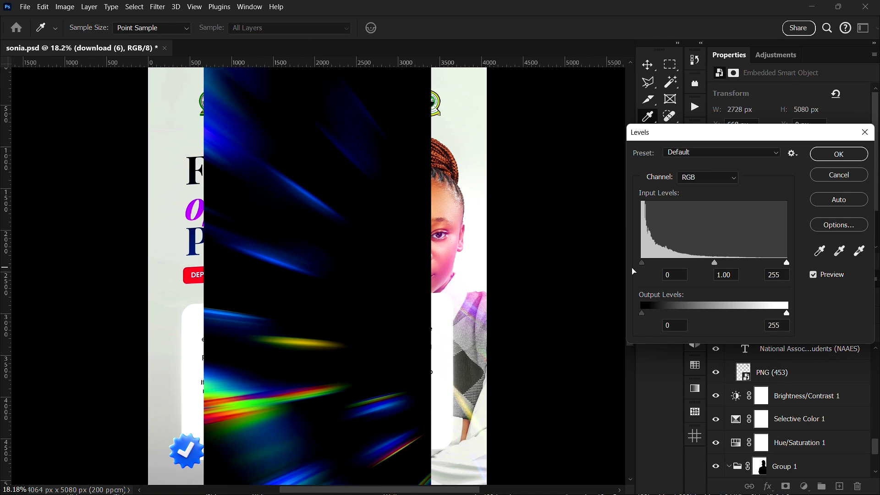
Apply a Levels adjustment to the placed texture layer, keeping the RGB channel, and reposition the texture over the poster.
mouse_move(657, 265)
left_mouse_down()
mouse_move(632, 274)
mouse_move(783, 238)
mouse_move(624, 306)
left_mouse_up()
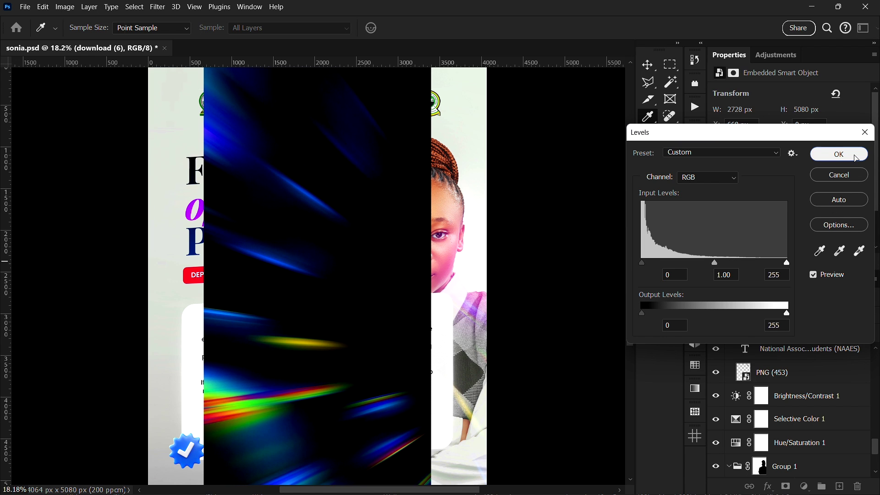
left_click(839, 154)
mouse_move(399, 291)
left_mouse_down()
mouse_move(379, 265)
mouse_move(362, 321)
mouse_move(285, 257)
mouse_move(325, 271)
mouse_move(337, 292)
left_mouse_up()
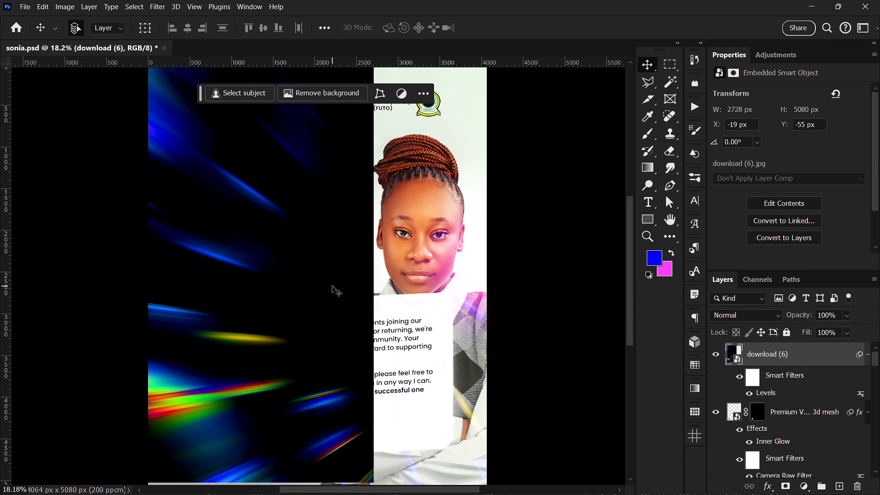
scroll(298, 263, "down", 2)
left_click_drag(303, 274, 345, 278)
scroll(345, 279, "up", 2)
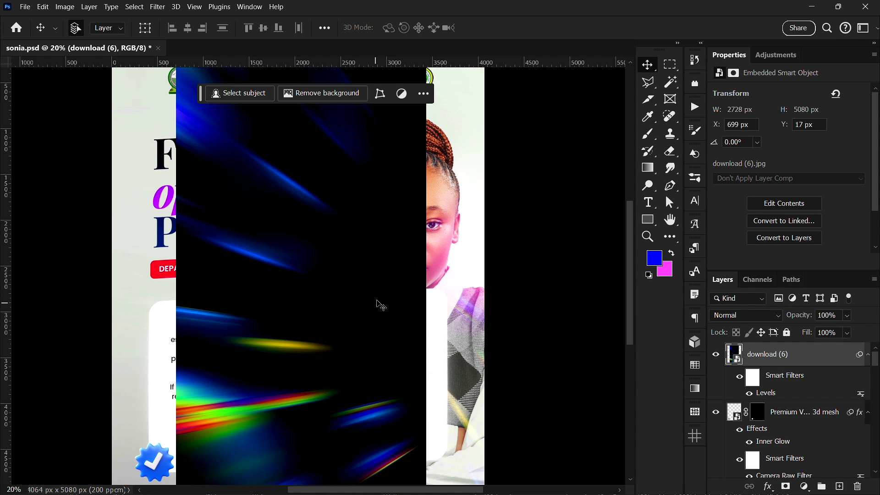
Try to hide the texture's black background using a Magic Wand selection with tolerance 32 and an inverted layer mask.
key("w")
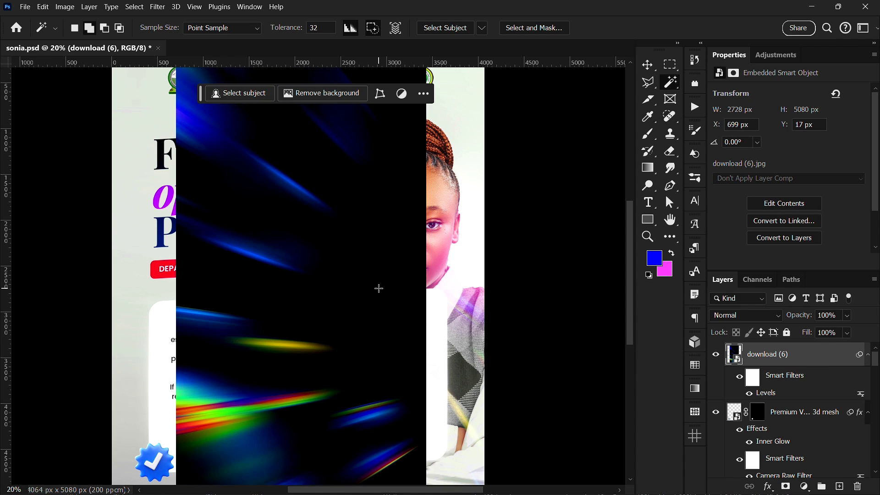
left_click(379, 288)
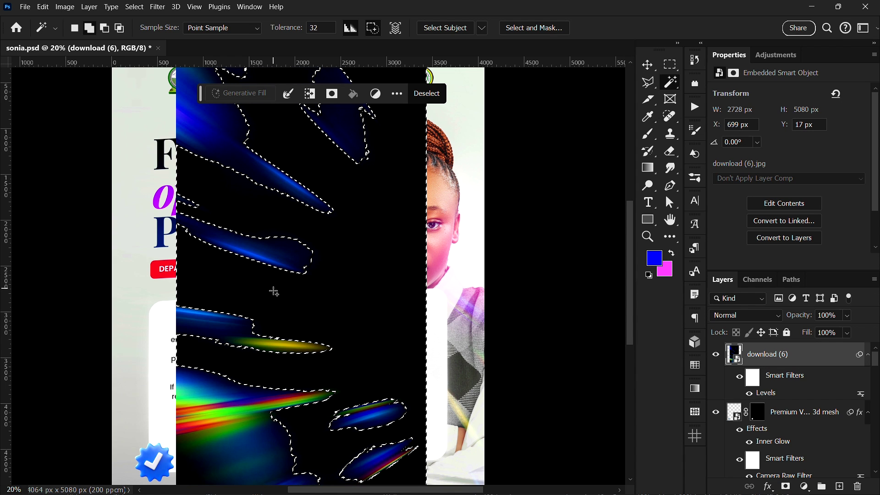
left_click(785, 486)
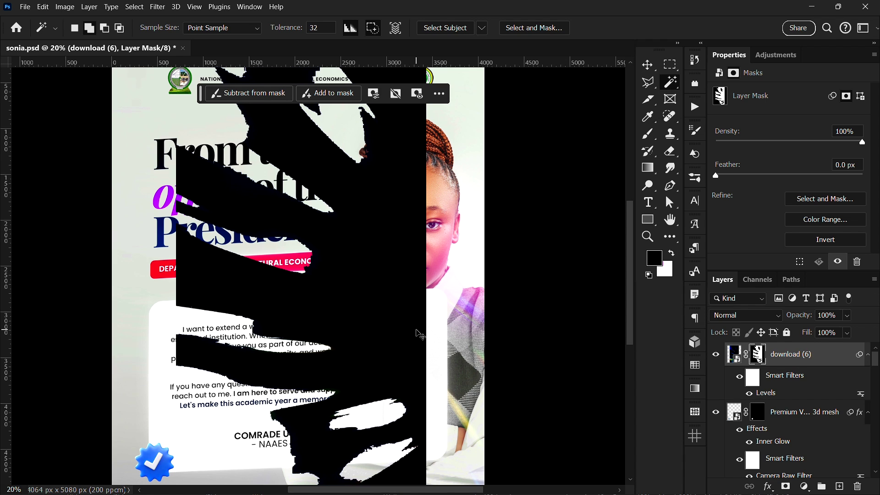
key("ctrl+i")
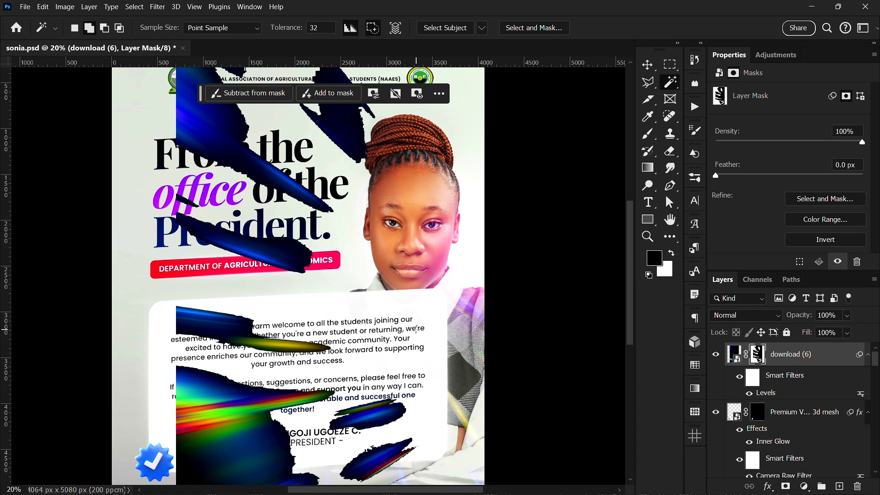
key("ctrl+0")
key("v")
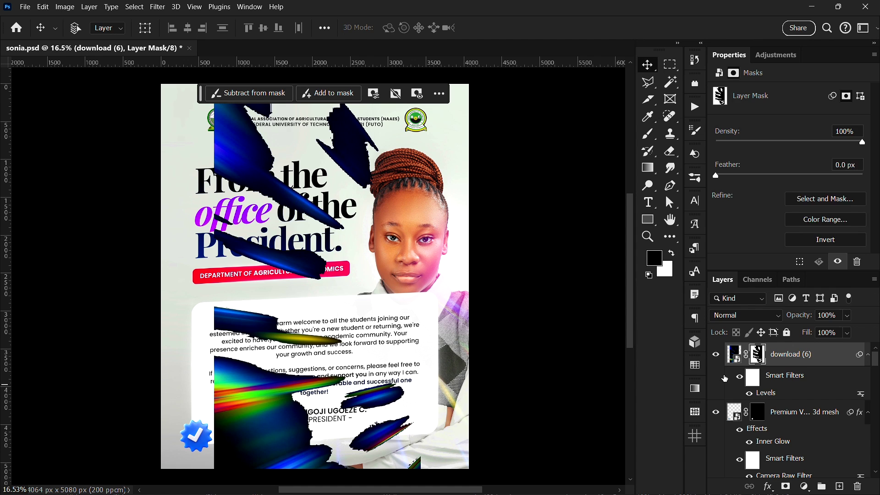
key("ctrl+z")
key("ctrl+z")
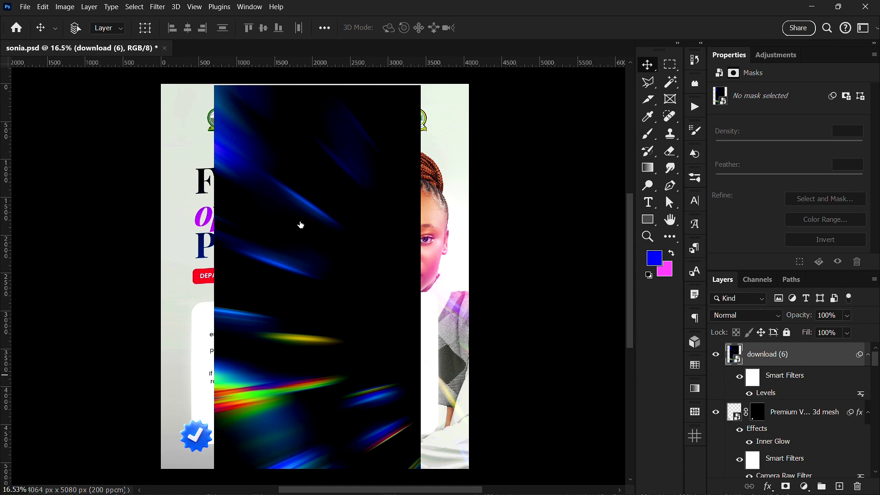
Set the texture layer's blend mode to Screen and reposition it over the poster's heading and message card.
left_click_drag(359, 263, 321, 261)
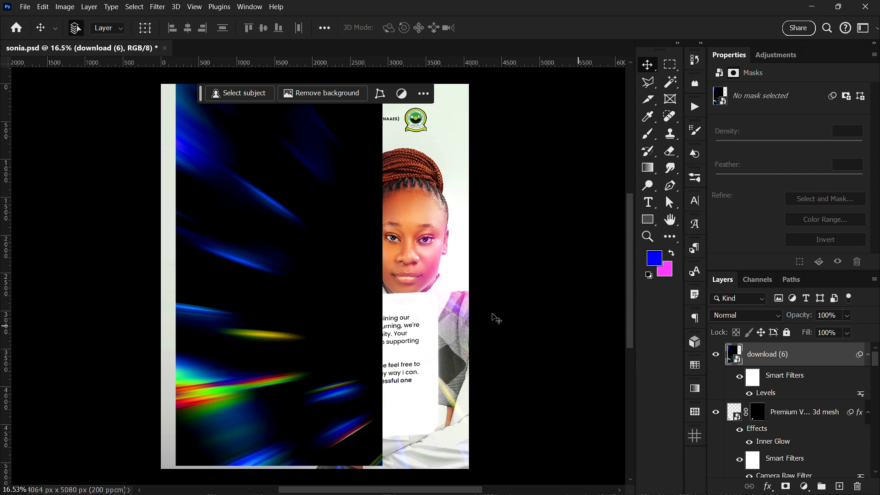
left_click(764, 316)
left_click(741, 272)
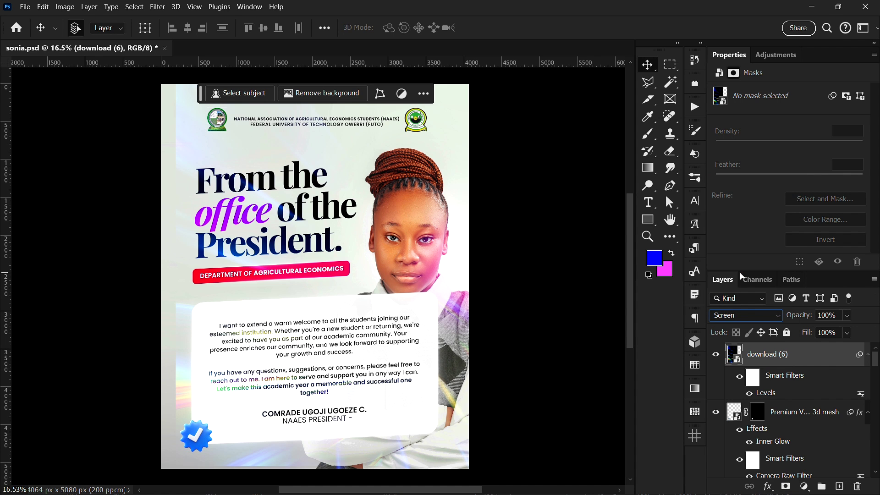
left_click_drag(267, 206, 391, 224)
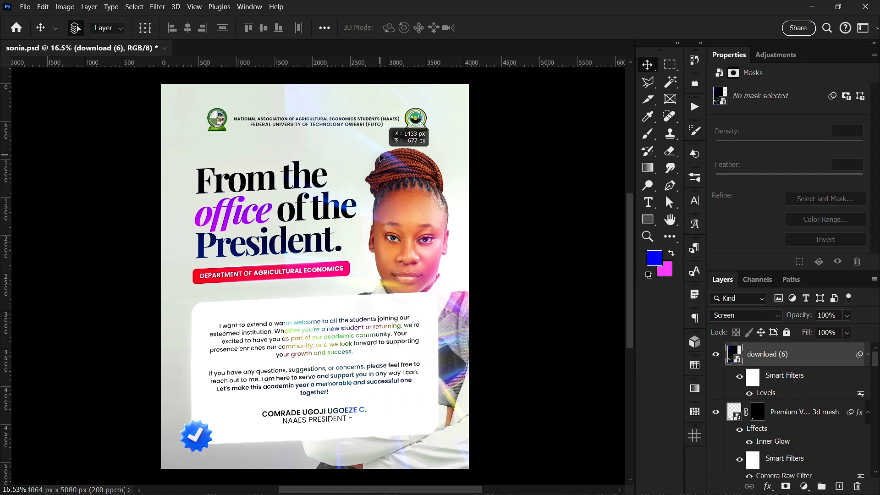
left_click_drag(402, 295, 317, 259)
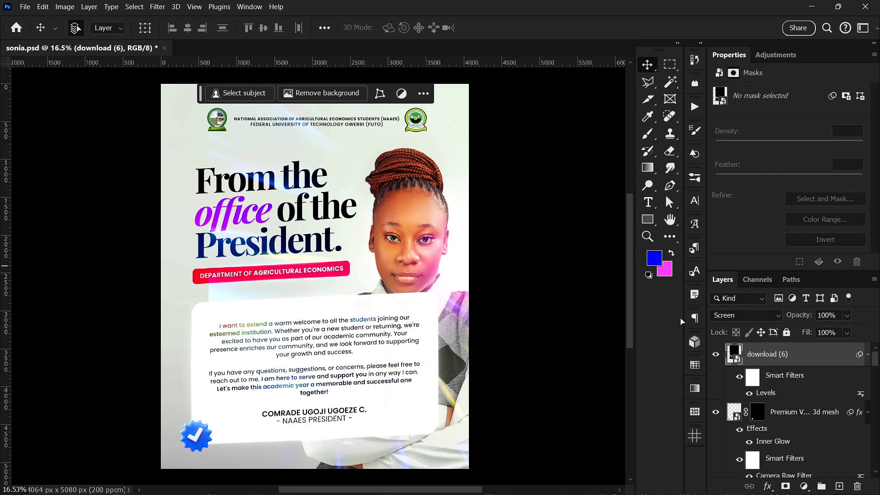
Try the Multiply, Darken and Overlay blend modes on the texture layer, and return it to Screen.
left_click(751, 315)
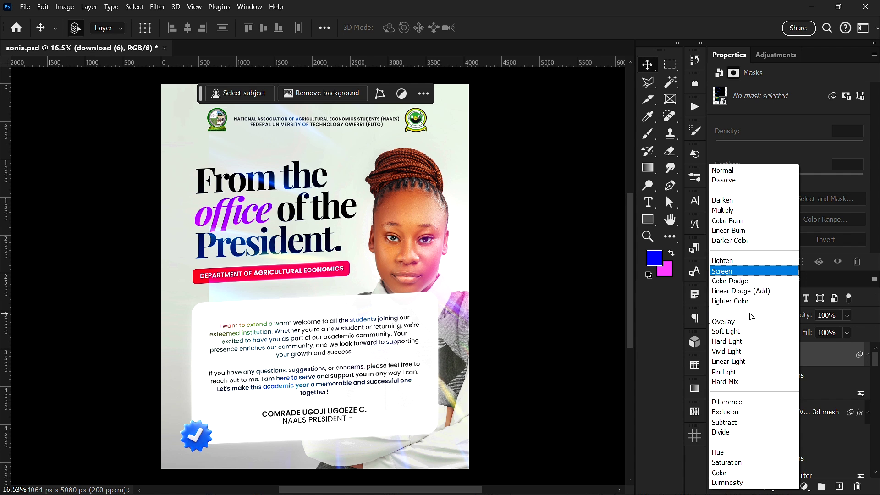
left_click(748, 212)
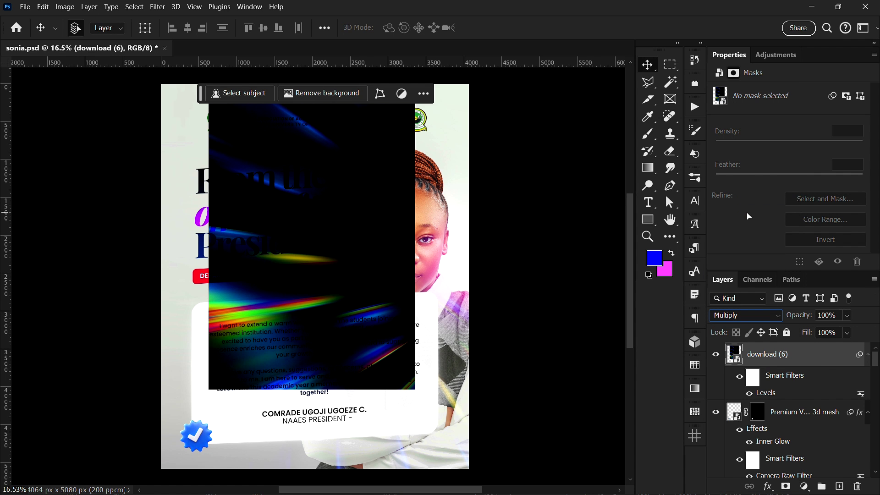
left_click_drag(388, 280, 344, 366)
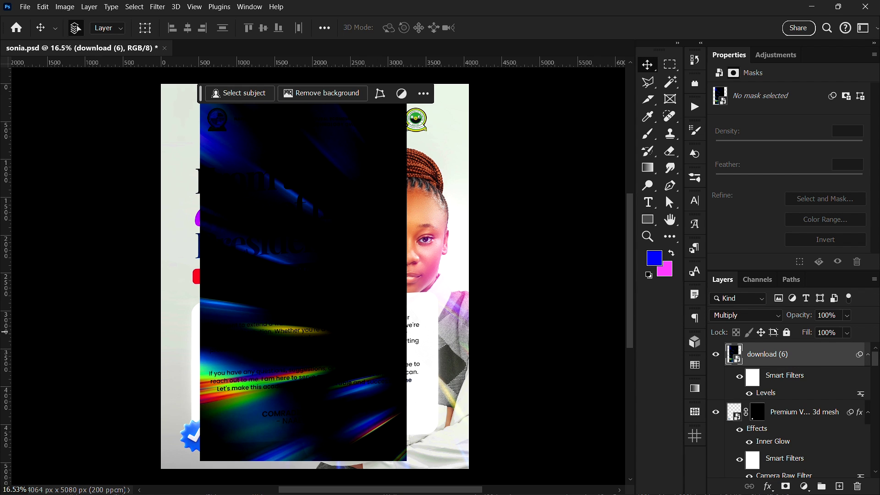
left_click(719, 320)
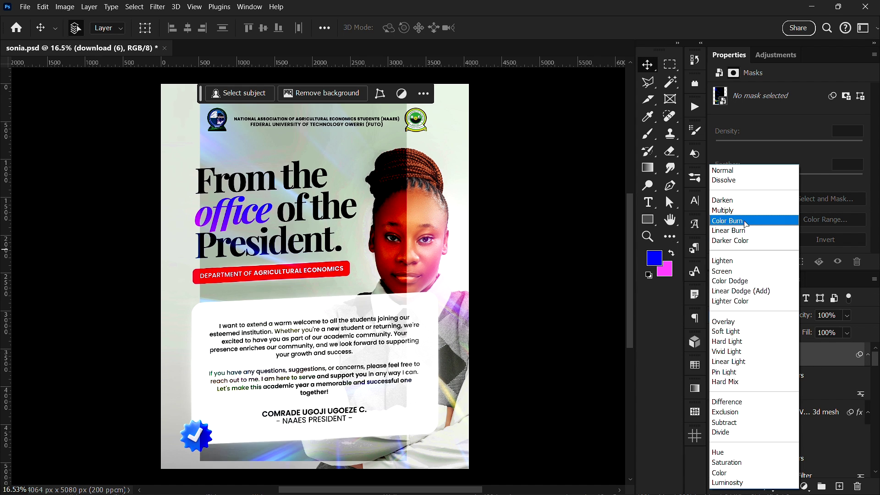
left_click(741, 208)
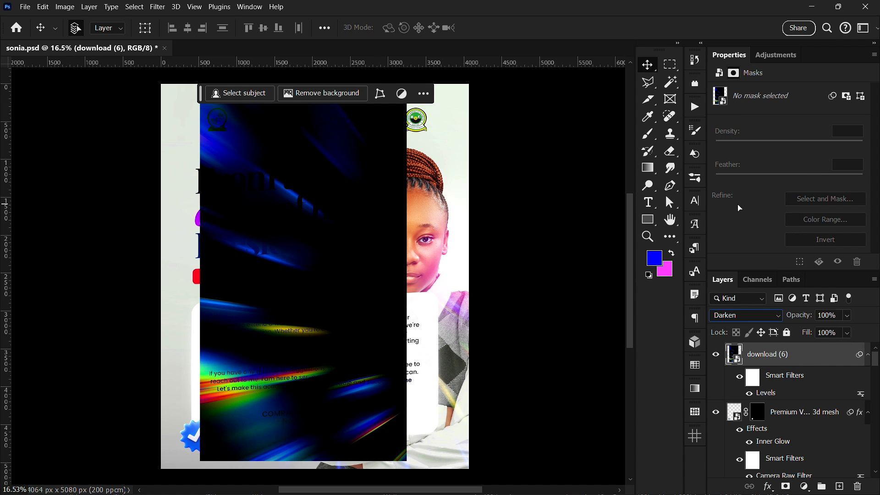
left_click_drag(263, 359, 239, 346)
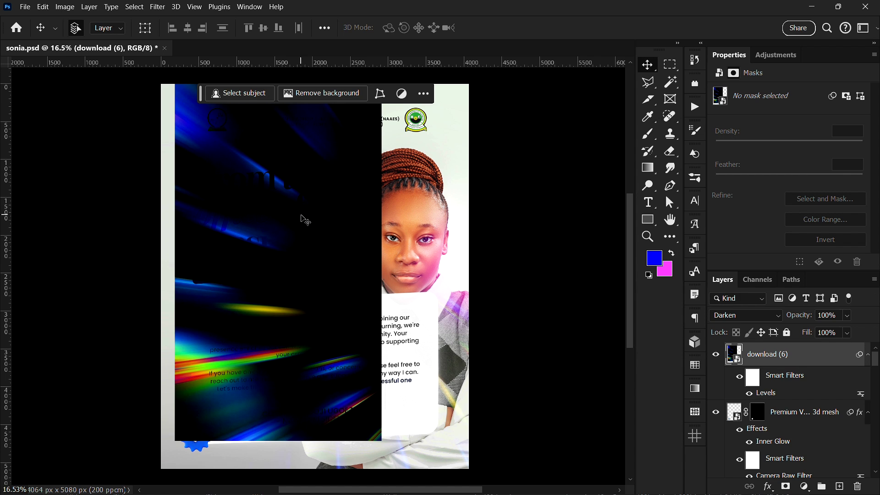
left_click(766, 322)
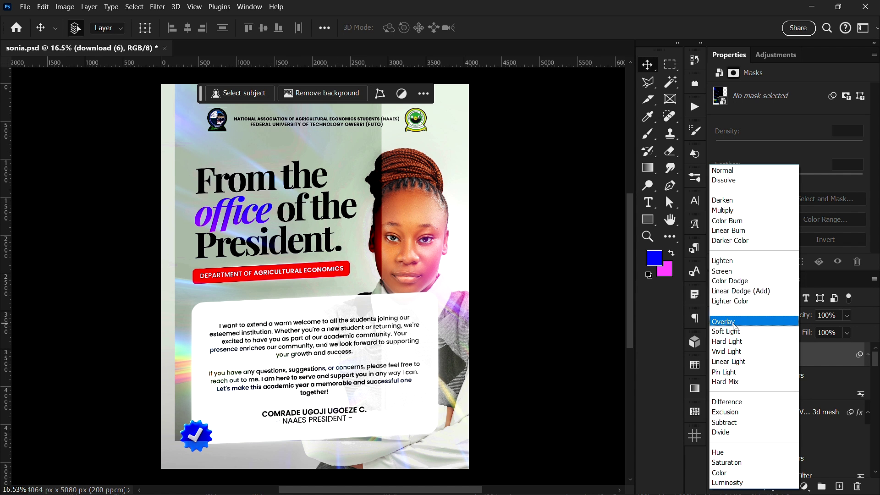
left_click(733, 322)
left_click(745, 315)
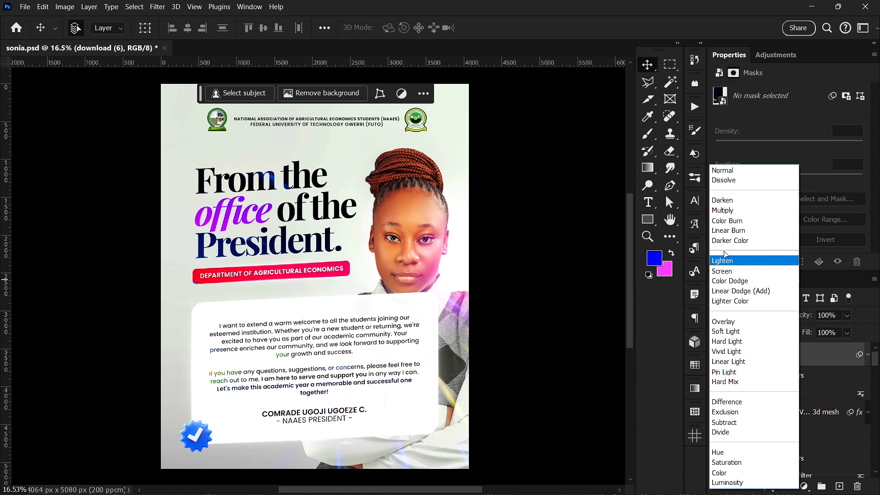
left_click(731, 269)
Move the texture layer to the poster's left edge, at about X -992 px and Y 318 px, so its light streaks surround the card.
left_click_drag(250, 160, 156, 230)
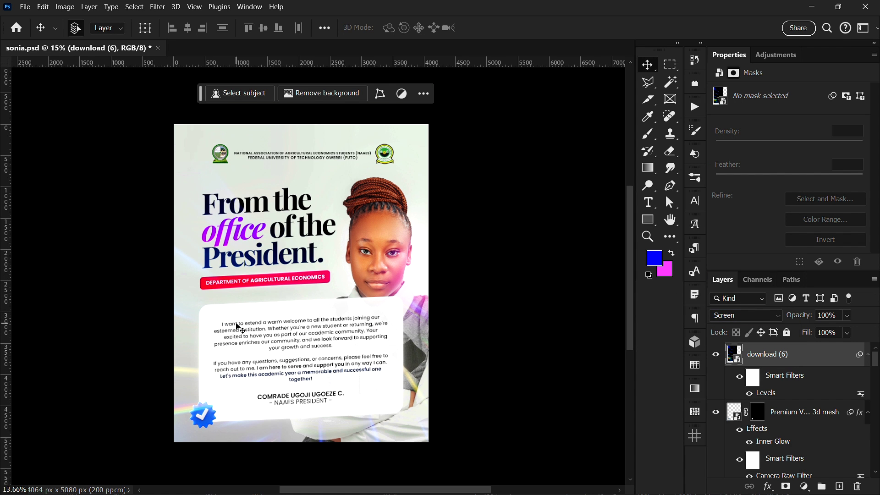
left_click(530, 287)
scroll(441, 375, "up", 1)
scroll(442, 376, "up", 1)
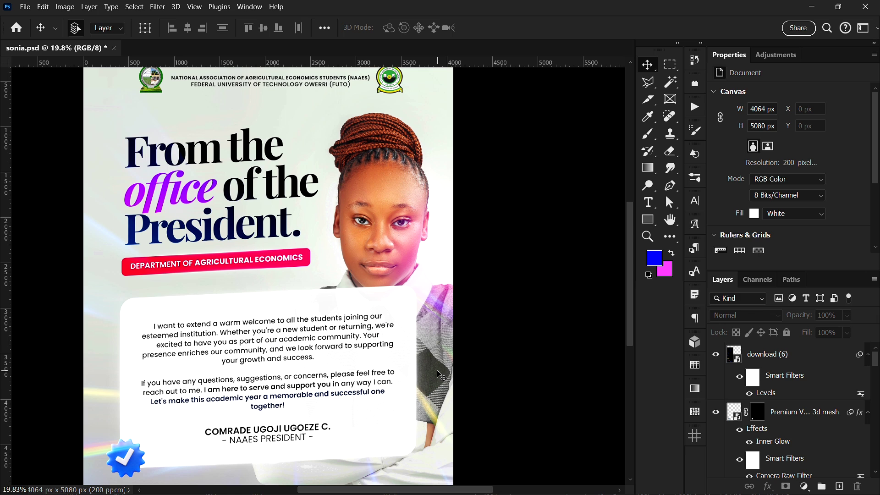
scroll(299, 439, "down", 3)
scroll(299, 439, "left", 4)
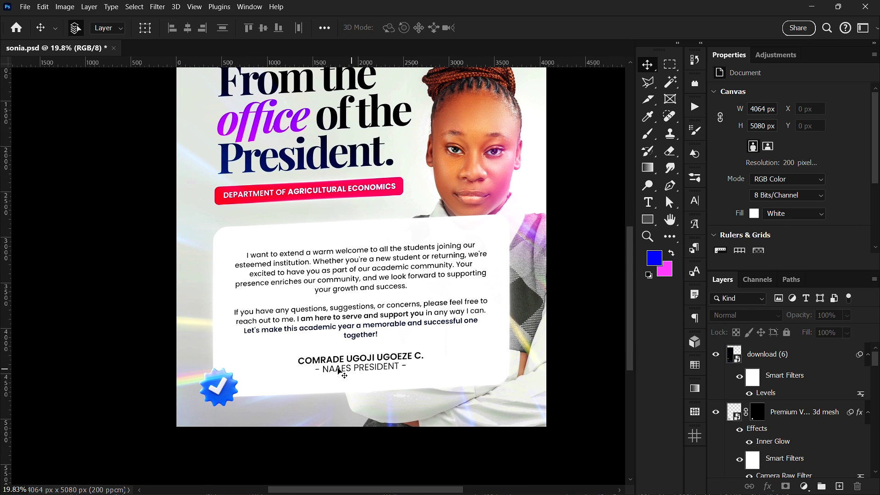
left_click_drag(186, 383, 201, 355)
scroll(222, 362, "down", 1)
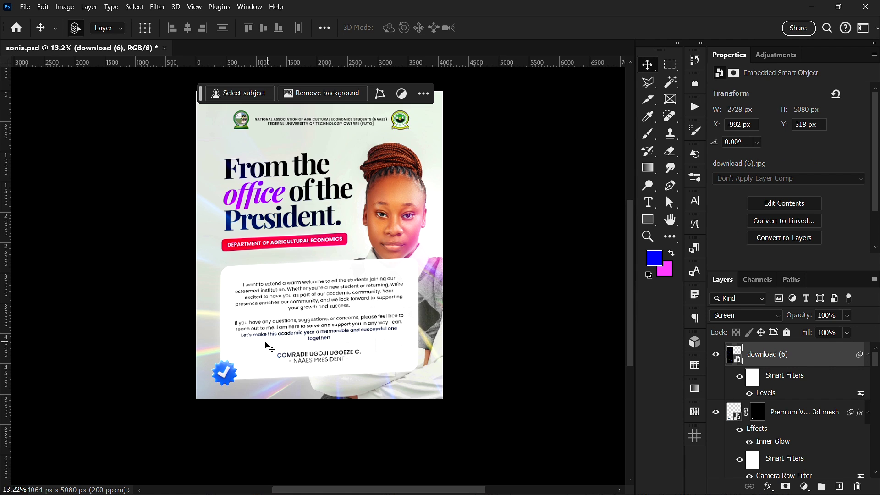
scroll(225, 391, "up", 3)
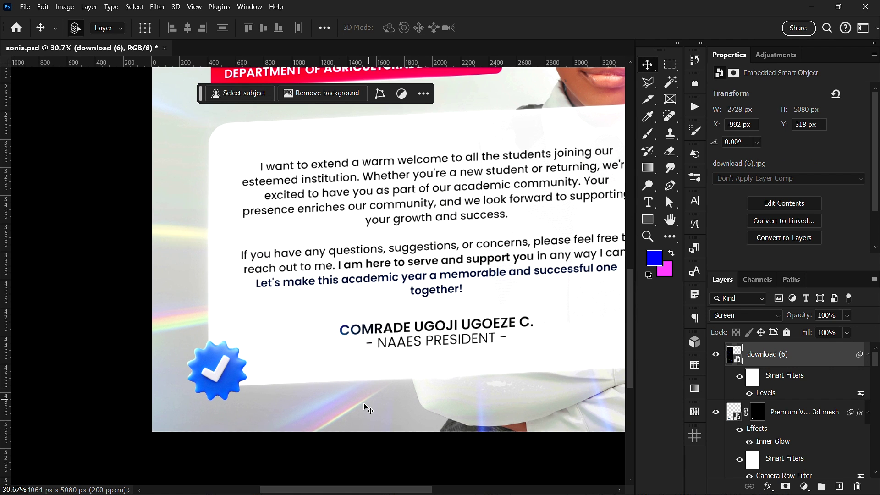
Select the PNG (24) light layer beside the woman's face and move it to about X 2744 px and Y 1149 px.
scroll(321, 412, "up", 10)
scroll(229, 459, "right", 12)
scroll(225, 351, "right", 2)
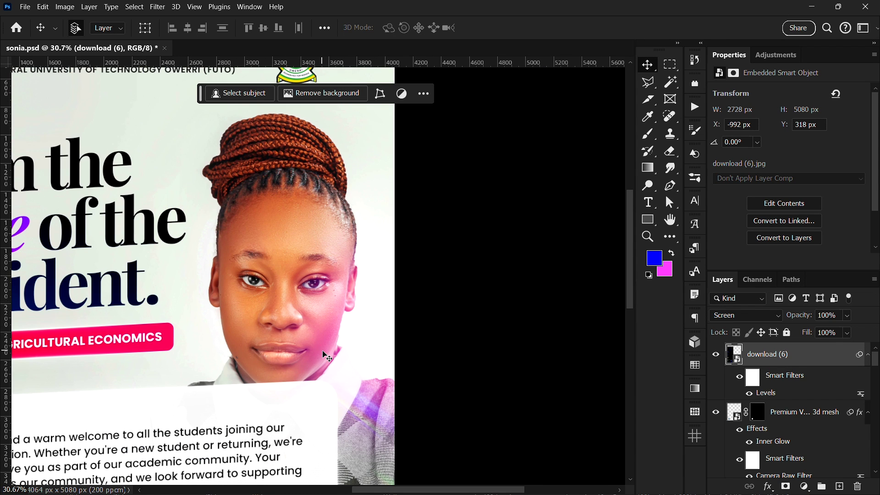
scroll(327, 356, "down", 5)
scroll(329, 349, "left", 6)
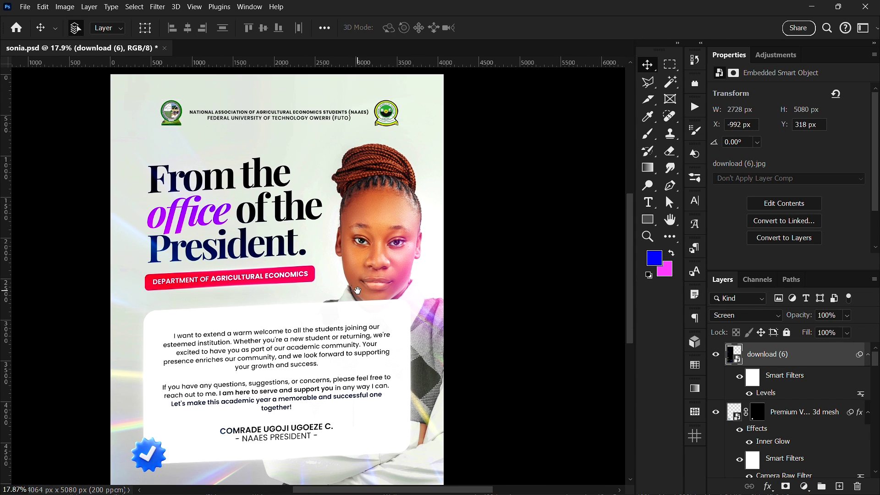
left_click(438, 265)
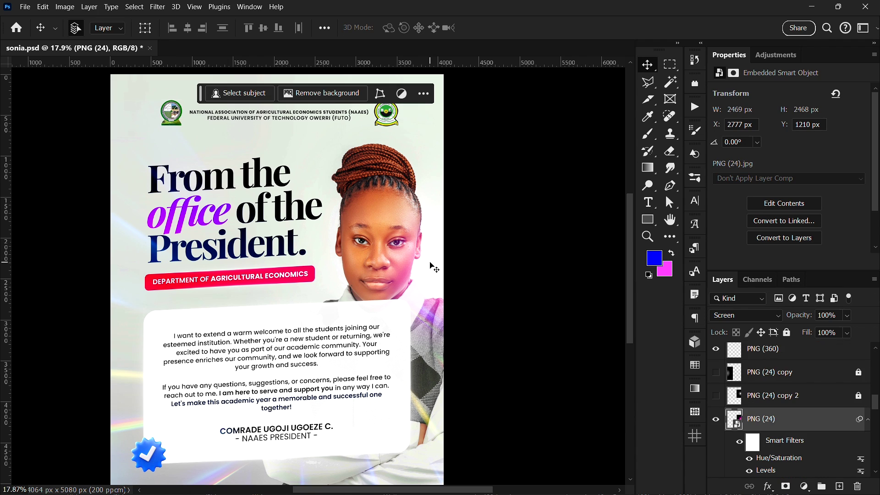
left_click(716, 419)
left_click(717, 419)
key("ctrl")
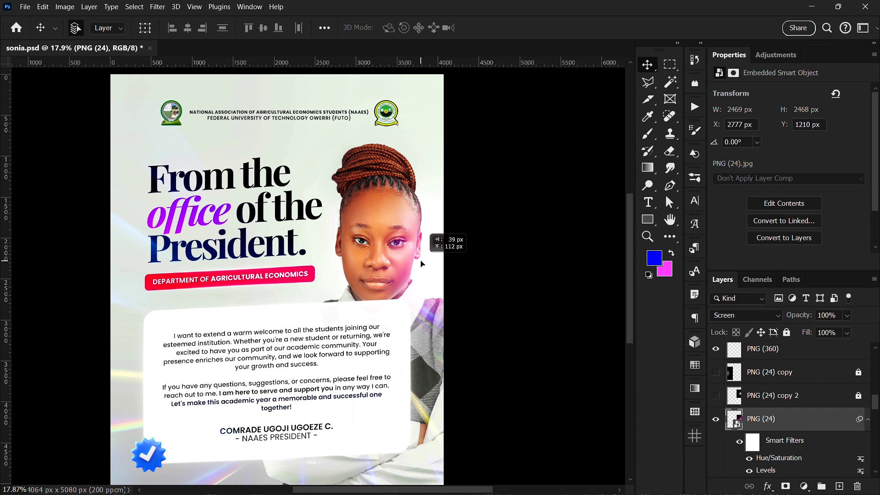
left_click_drag(420, 266, 418, 262)
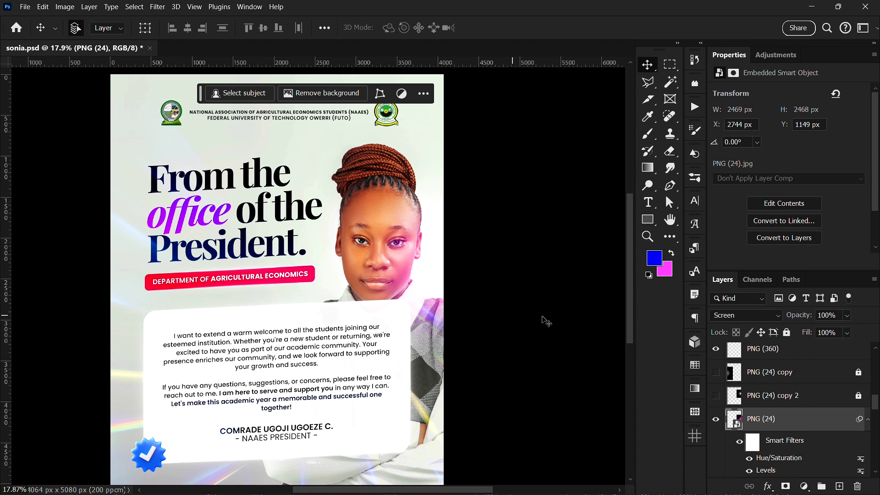
Hide the Hue/Saturation smart filter on the PNG (24) layer, and deselect the layer.
left_click(749, 458)
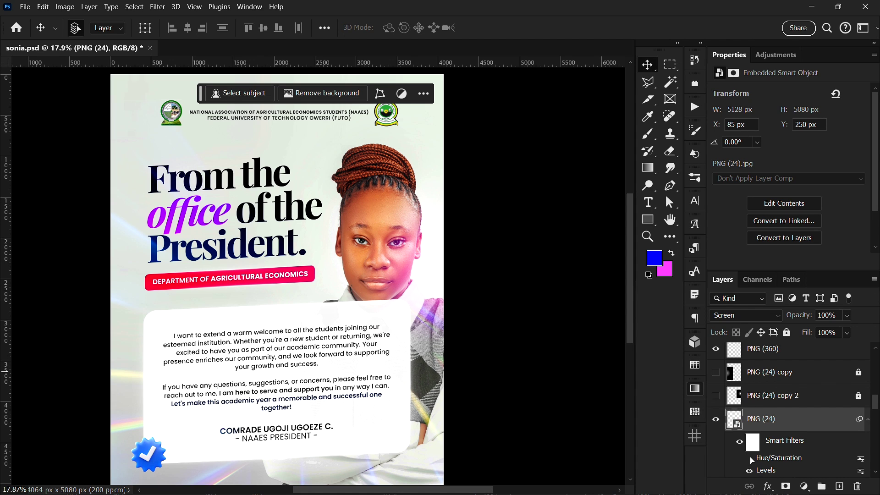
scroll(394, 328, "down", 2)
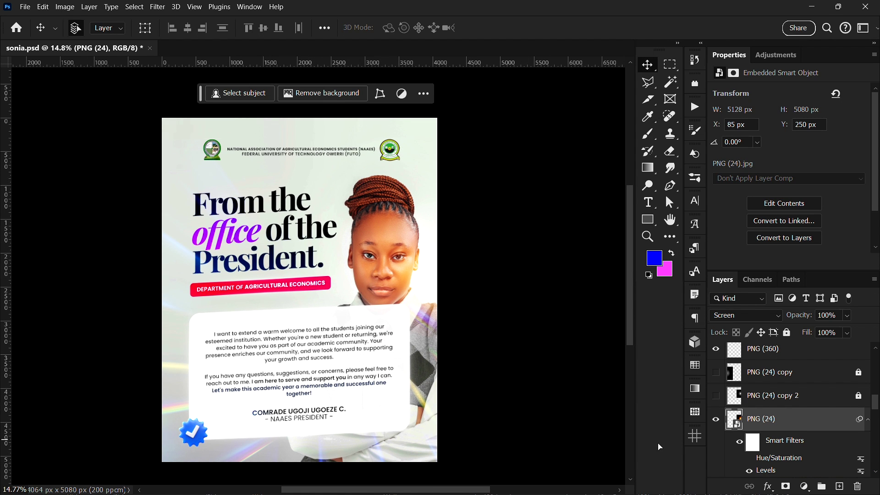
left_click(504, 351)
scroll(433, 320, "down", 1)
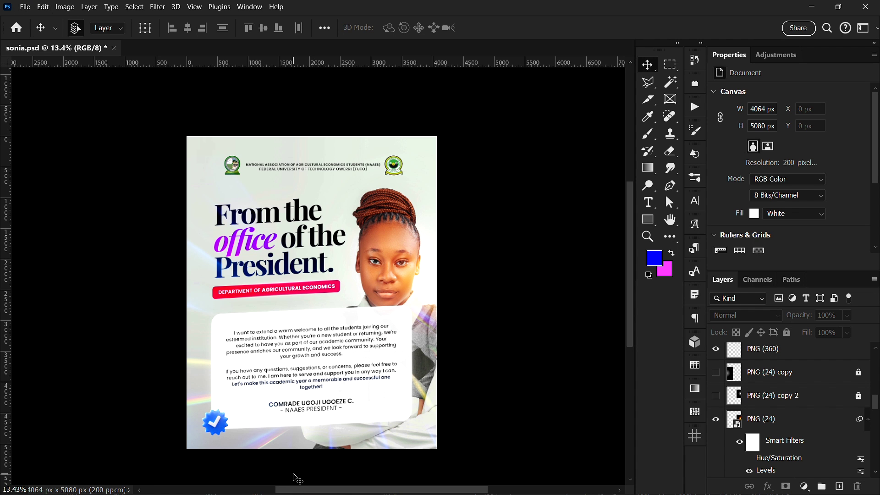
Open MCF Worship.psd from the recent files and deselect its active layer.
key("super")
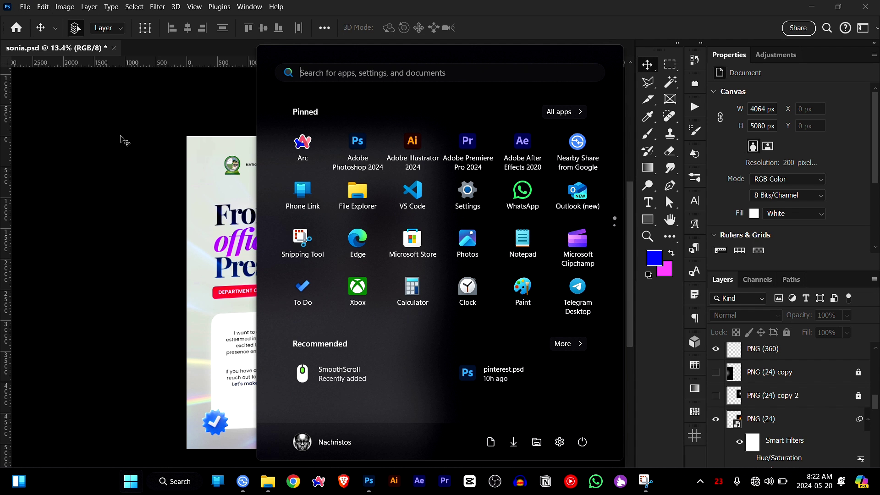
left_click(122, 140)
left_click(16, 29)
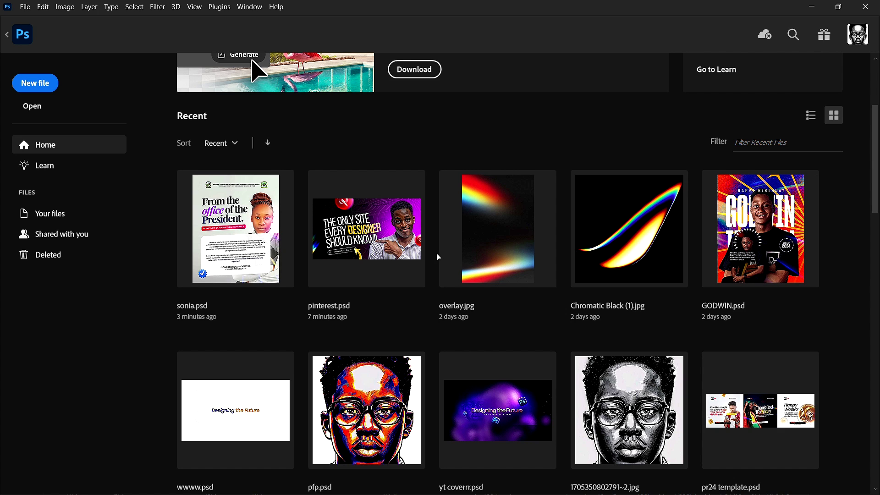
scroll(569, 220, "down", 5)
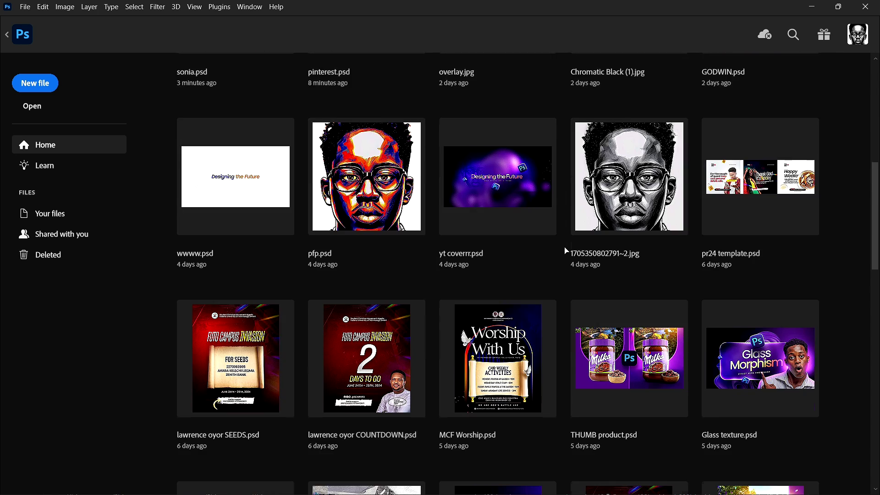
scroll(566, 250, "down", 1)
scroll(567, 253, "down", 1)
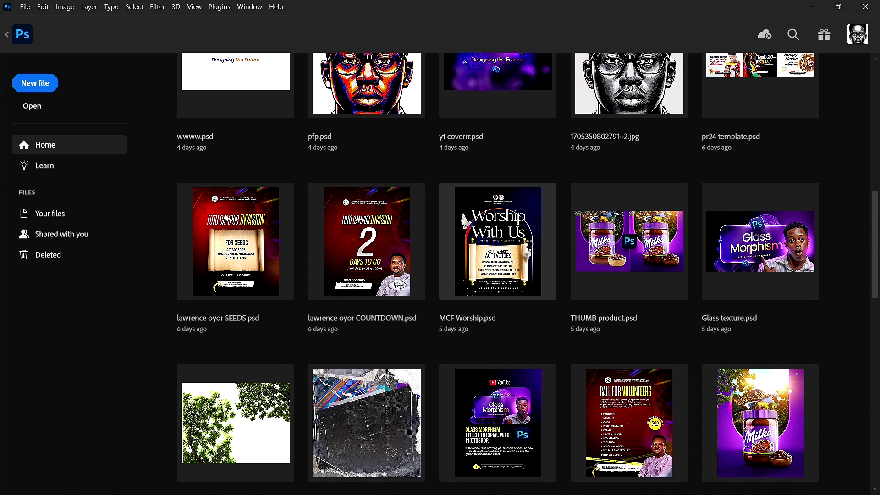
left_click(529, 246)
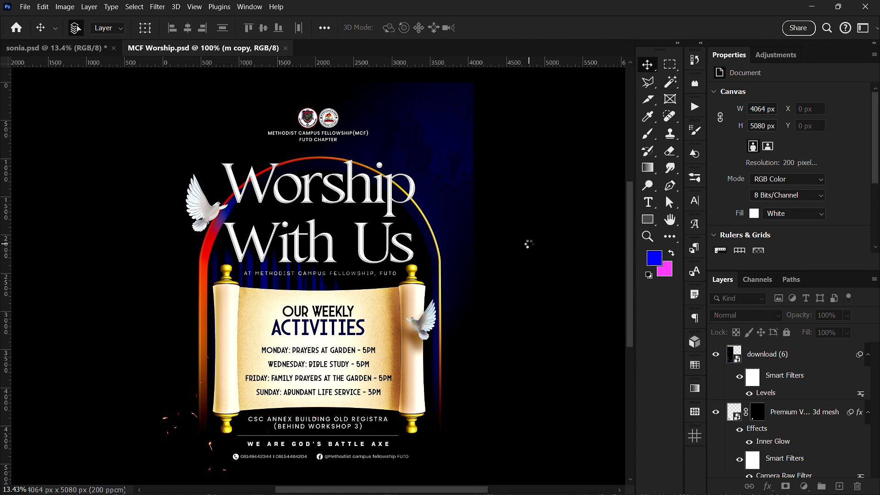
left_click(528, 314)
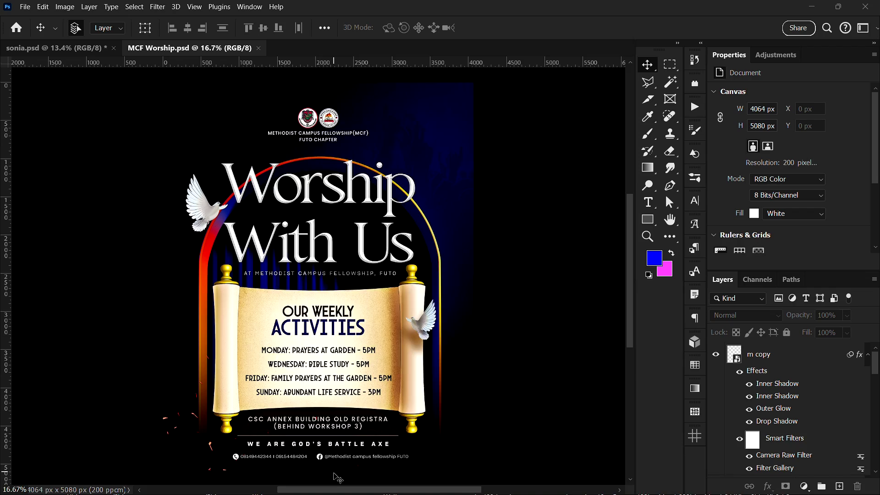
Place the download (6) light texture from the Textures folder into the Worship poster and set its blend mode to Screen.
key("super")
left_click(357, 484)
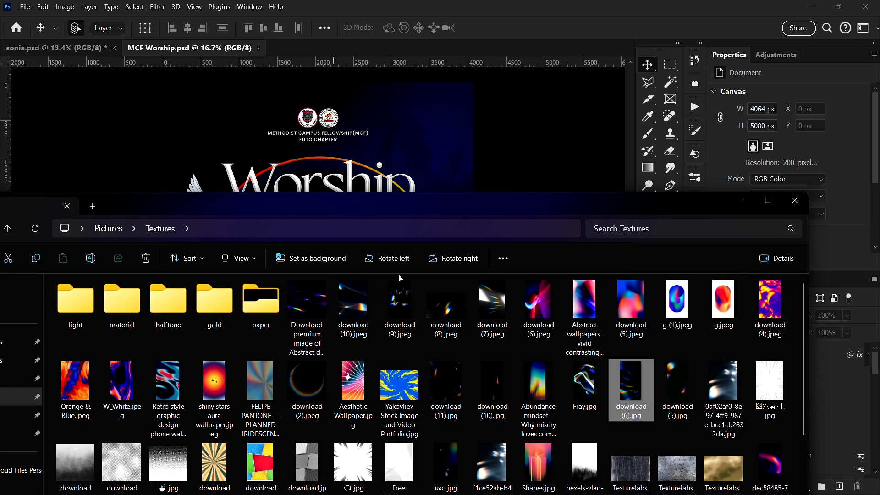
left_click_drag(425, 205, 579, 9)
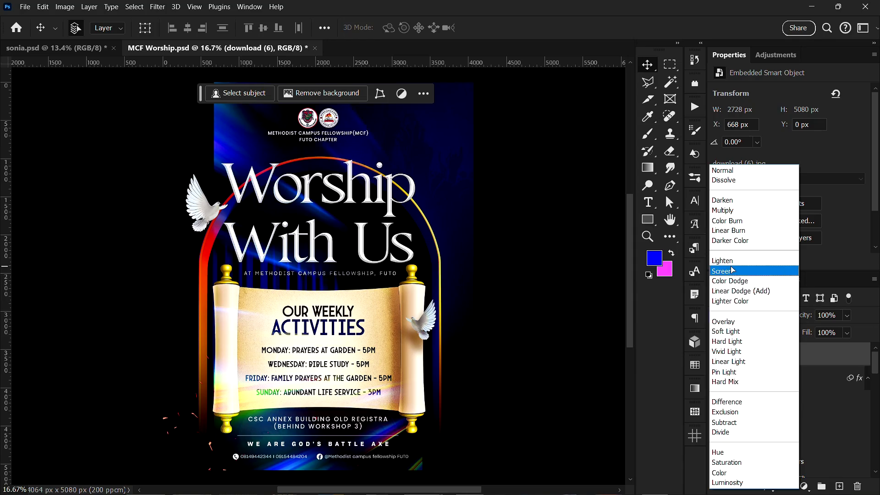
left_click(731, 270)
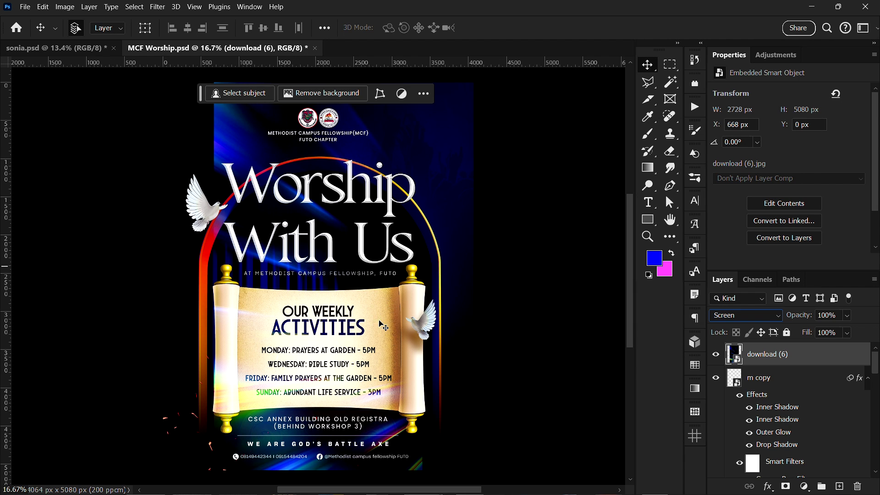
left_click(544, 305)
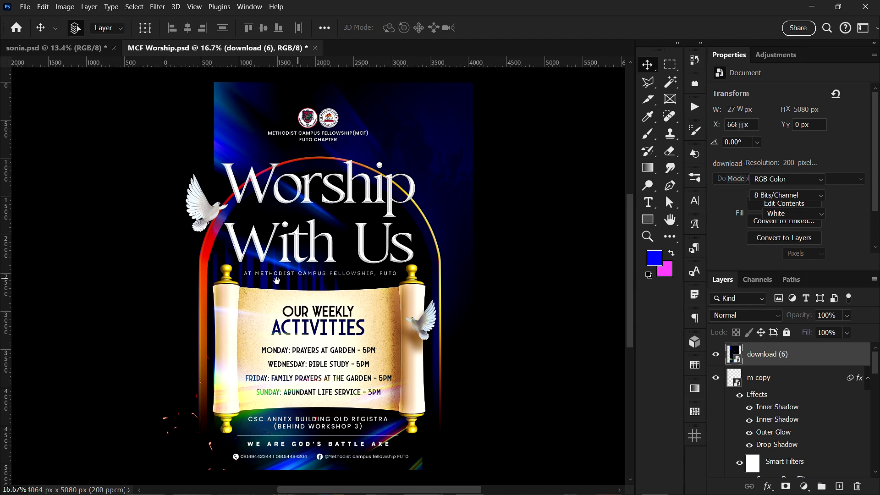
Move the download (6) texture to the poster's left edge, at about X -183 px and Y -324 px.
left_click_drag(276, 268, 391, 295)
left_click_drag(331, 177, 264, 157)
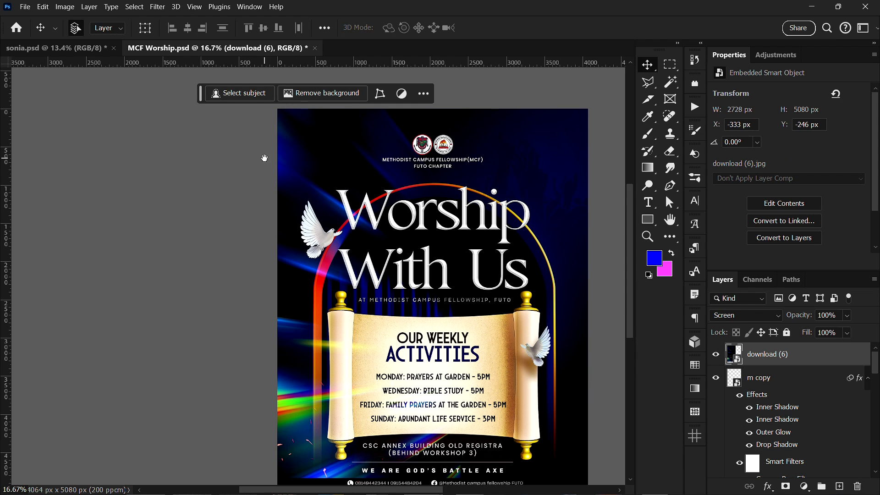
mouse_move(337, 183)
left_mouse_down()
mouse_move(257, 367)
mouse_move(194, 426)
mouse_move(155, 405)
mouse_move(194, 413)
mouse_move(207, 461)
mouse_move(225, 436)
left_mouse_up()
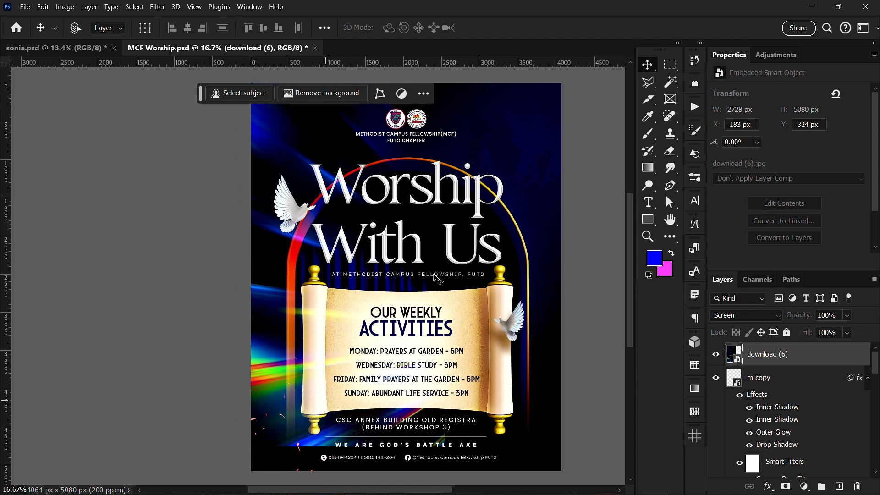
Rotate the texture 90° and move it over the poster's upper edge, at about X -514 px and Y -621 px.
key("ctrl+t")
left_click_drag(602, 181, 435, 432)
left_click_drag(398, 303, 468, 172)
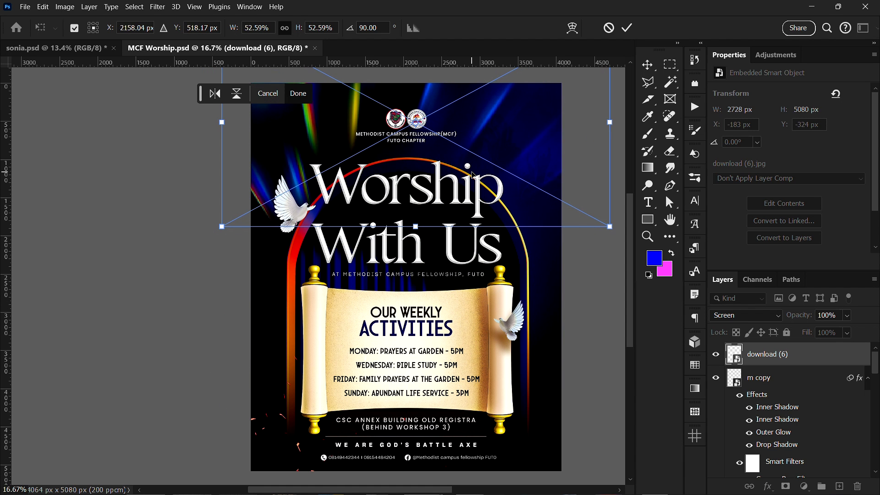
key("Return")
scroll(355, 269, "down", 2)
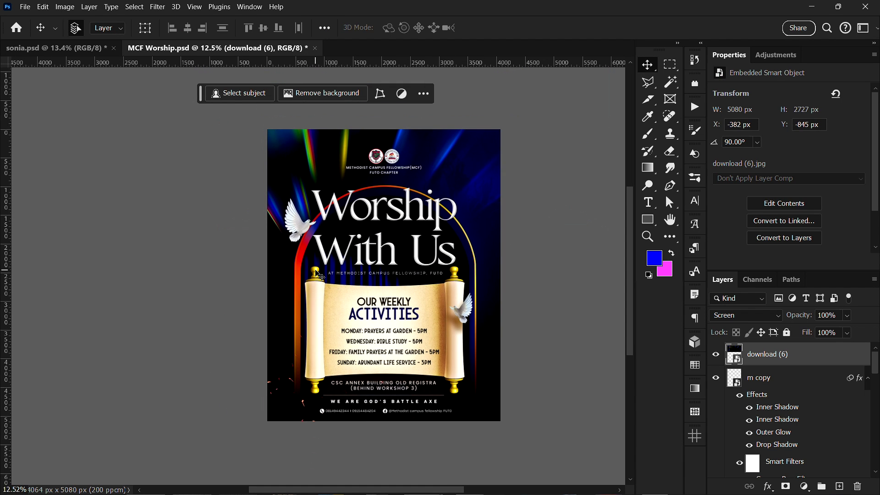
scroll(390, 189, "up", 1)
left_click_drag(473, 187, 465, 179)
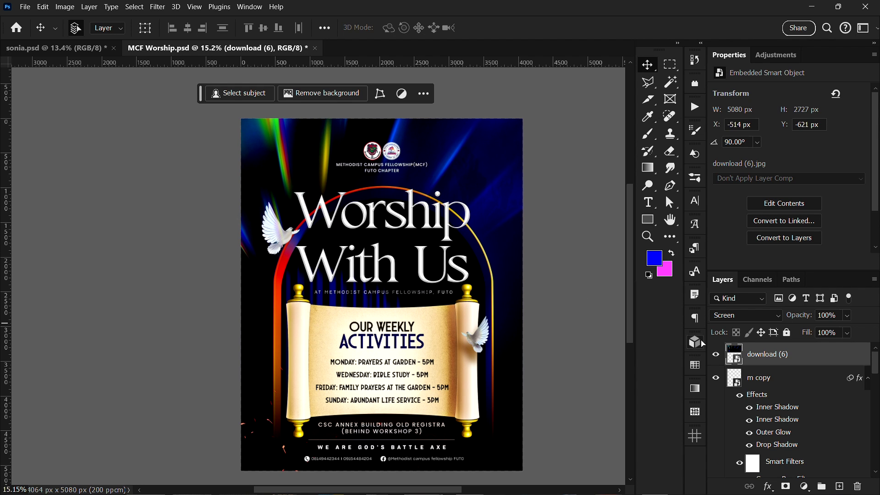
Add a layer mask to the texture and paint black on it over the poster's upper right area and logos to hide the streaks there.
left_click(785, 486)
key("b")
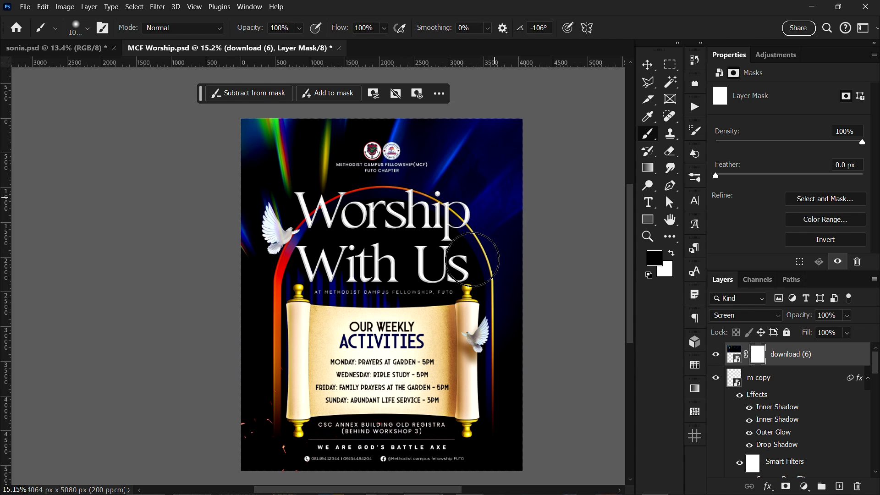
left_click_drag(489, 200, 489, 96)
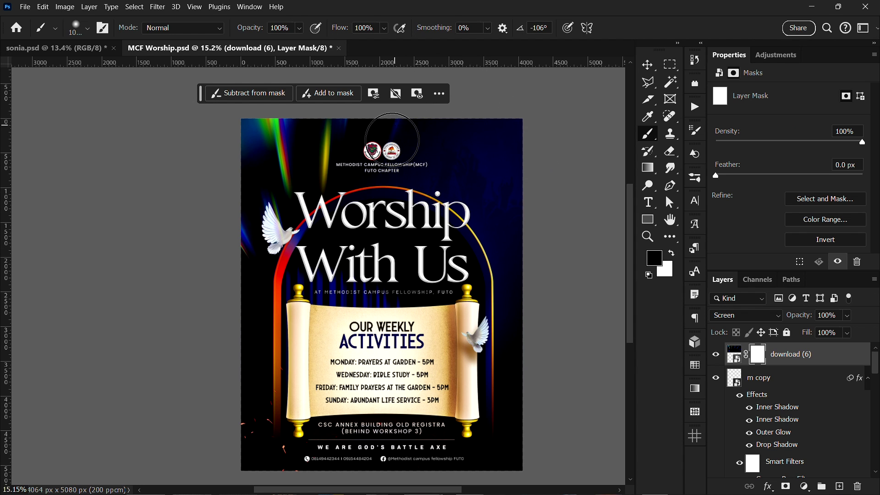
key("v")
scroll(321, 206, "down", 2)
scroll(321, 206, "right", 1)
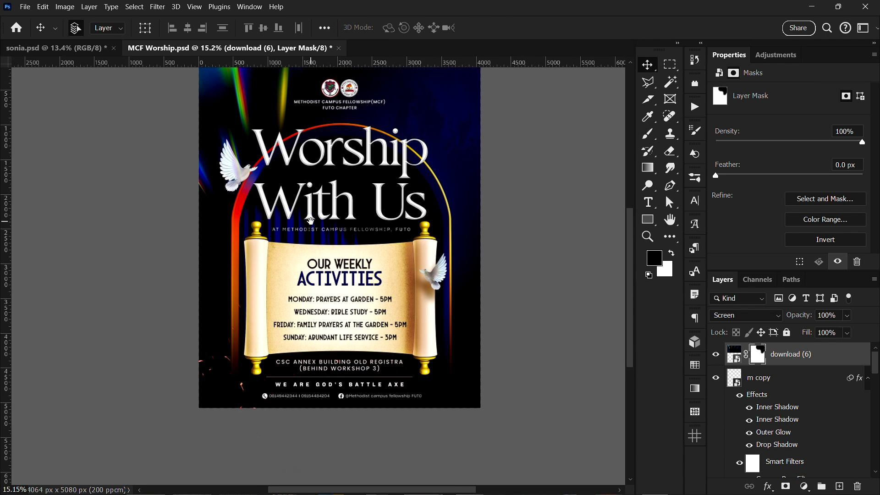
Duplicate the masked texture toward the poster's lower right, rotate the copy to 150°, and flip it horizontally.
mouse_move(245, 114)
left_mouse_down()
mouse_move(165, 245)
mouse_move(385, 270)
mouse_move(444, 321)
left_mouse_up()
key("ctrl+j")
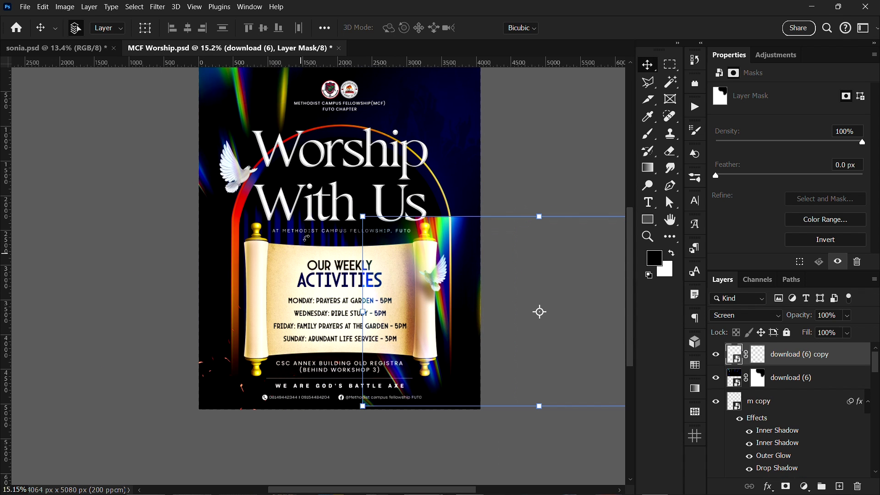
key("ctrl+t")
left_click_drag(353, 255, 515, 244)
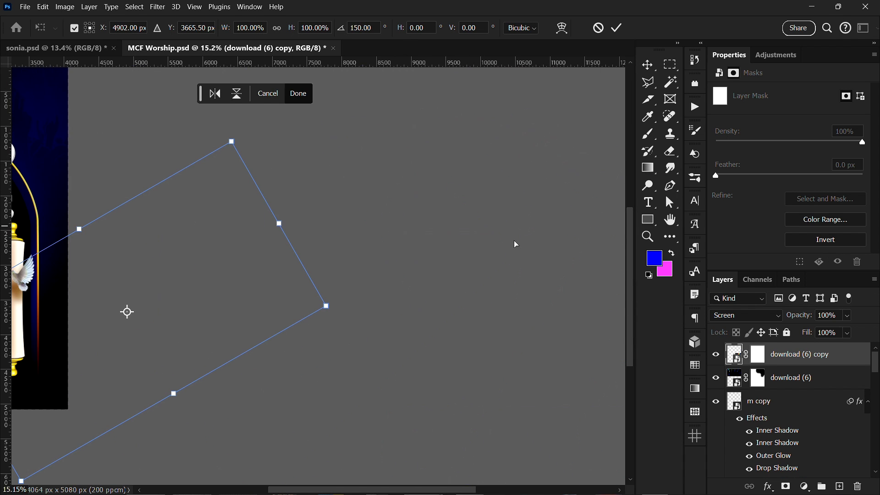
left_click(214, 94)
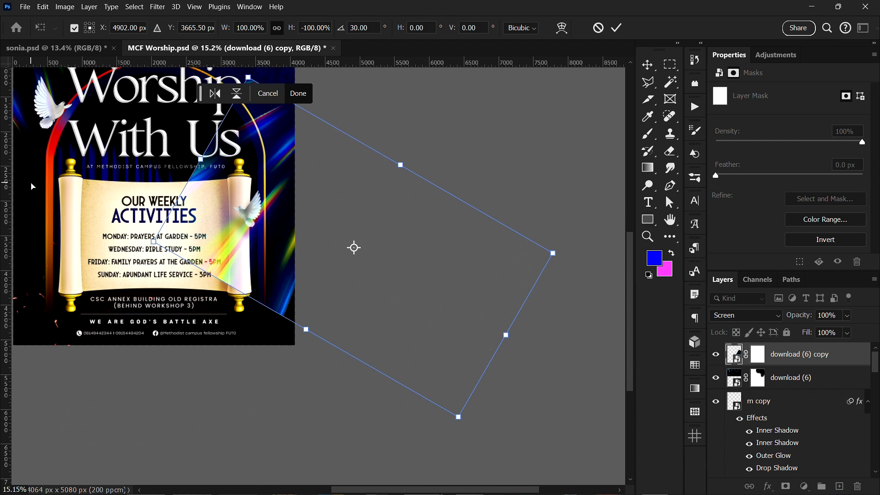
key("Return")
Rotate the texture copy further by about -136.42° and position its light streaks along the poster's right edge beside the scroll.
left_click_drag(291, 348, 284, 390)
key("ctrl+t")
left_click_drag(242, 167, 193, 348)
left_click_drag(276, 304, 311, 222)
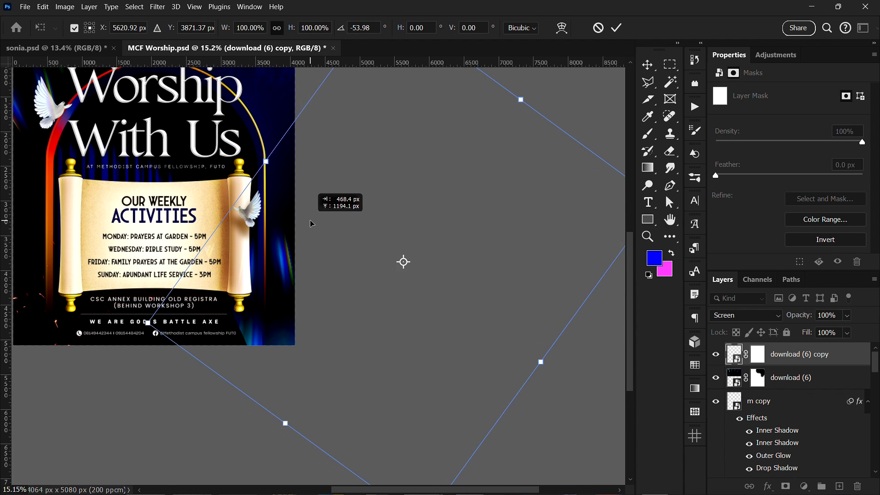
left_click_drag(183, 160, 248, 374)
left_click_drag(376, 186, 353, 105)
left_click_drag(463, 362, 572, 247)
left_click_drag(243, 180, 142, 298)
left_click_drag(413, 130, 447, 158)
left_click_drag(244, 184, 270, 54)
key("Return")
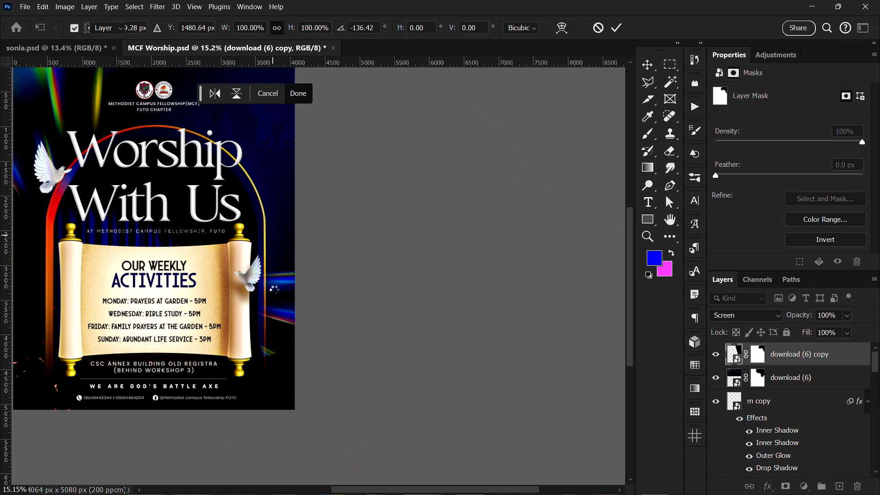
Paint black on the texture copy's layer mask near the scroll's right side, and remove the mask from the copy.
scroll(321, 298, "down", 3)
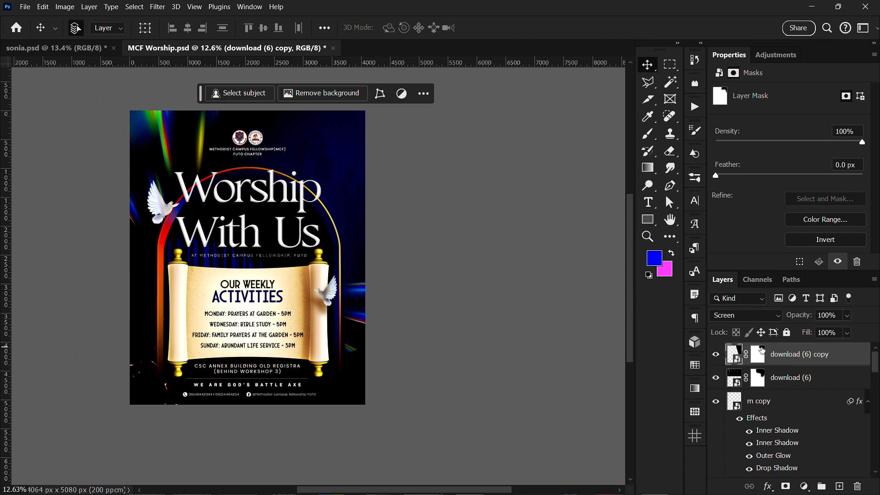
left_click(758, 354)
key("b")
key("d")
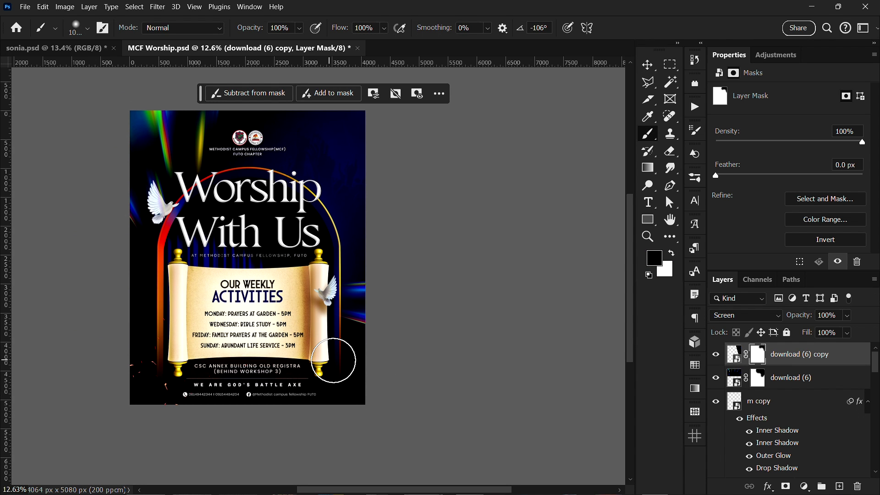
scroll(333, 349, "down", 1)
scroll(348, 312, "up", 3)
mouse_move(360, 263)
left_mouse_down()
mouse_move(284, 289)
mouse_move(356, 279)
mouse_move(338, 277)
left_mouse_up()
scroll(337, 276, "down", 3)
left_click_drag(304, 310, 384, 339)
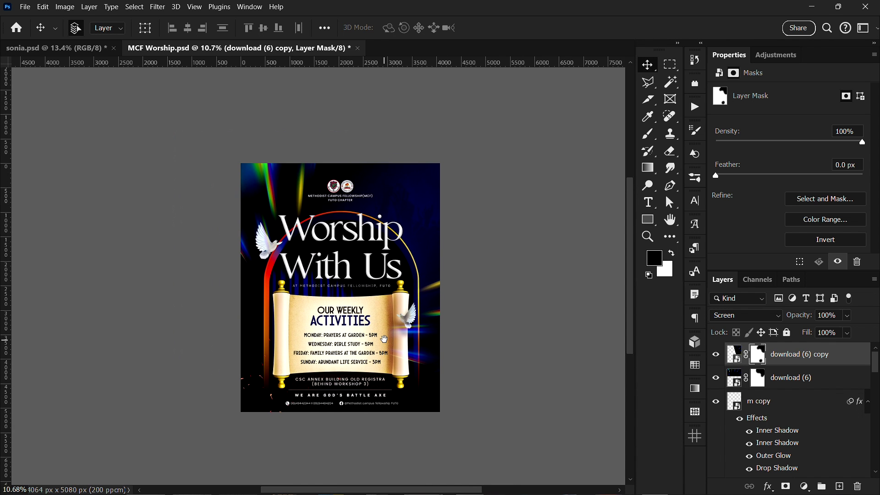
key("ctrl+z")
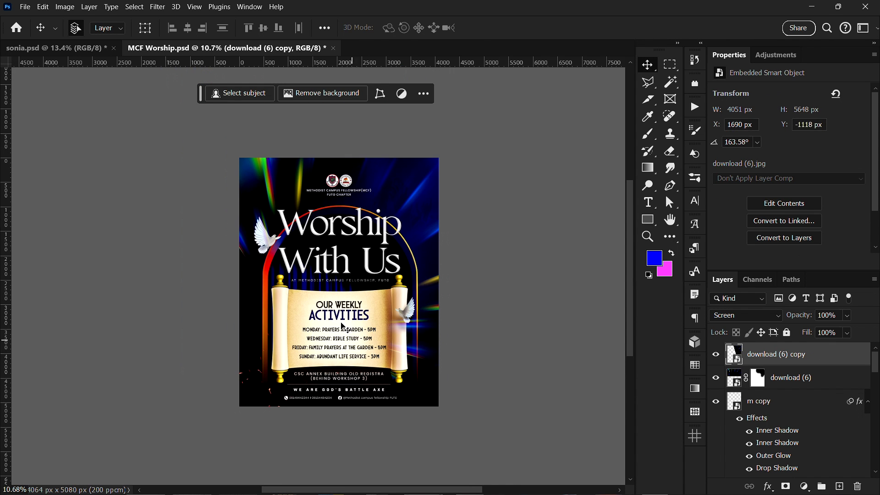
Delete the rotated texture copy from the right side of the Worship poster.
scroll(329, 316, "up", 1)
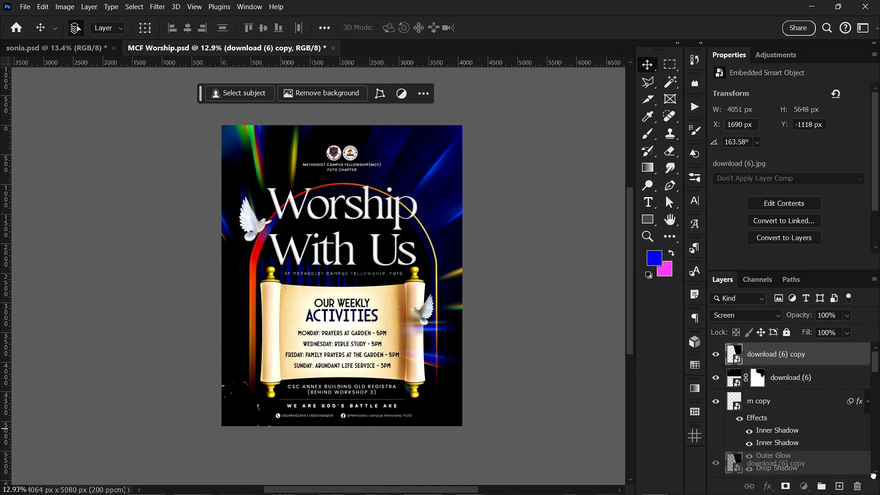
key("Delete")
left_click(551, 273)
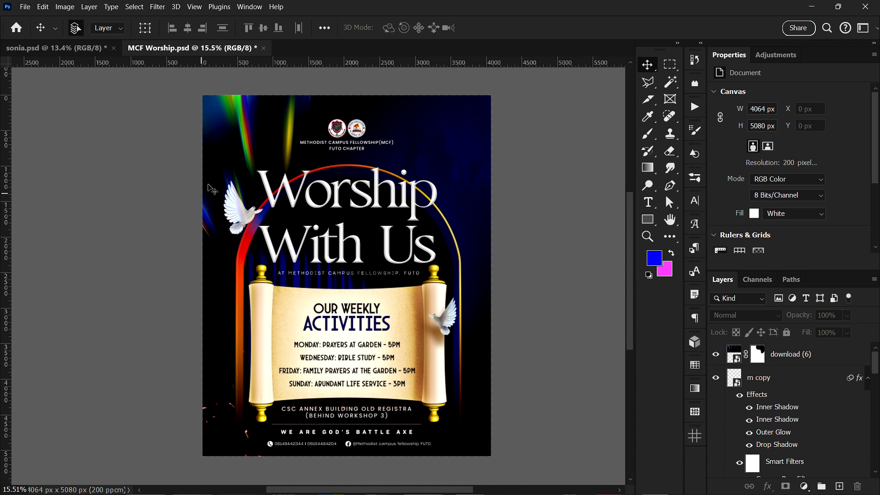
scroll(348, 138, "up", 2)
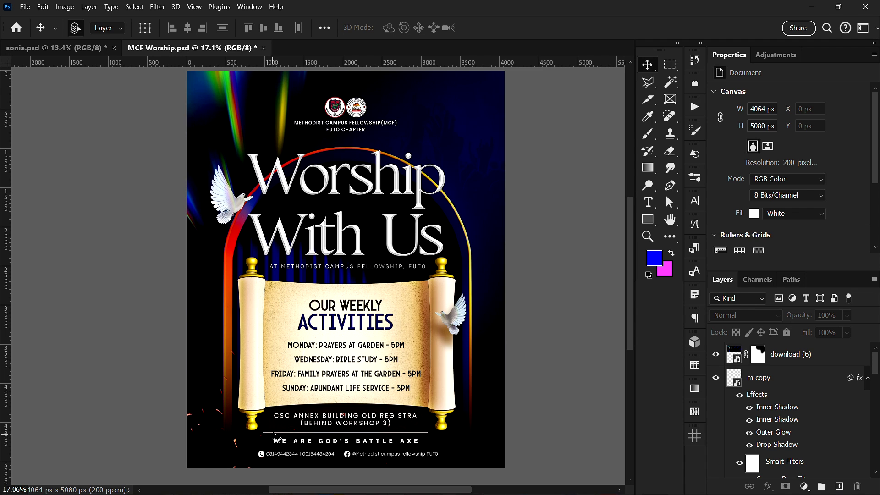
Place download (11).jpg from the Textures folder over the whole poster and set its blend mode to Screen.
key("super")
left_click(268, 483)
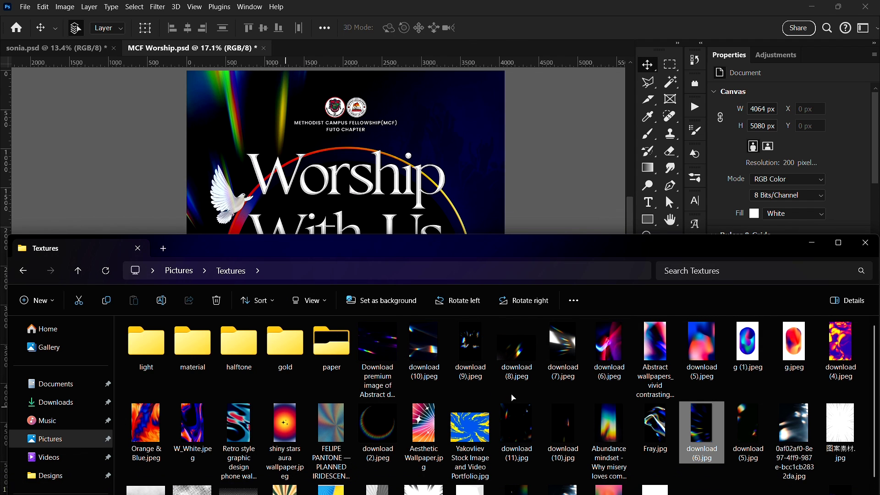
left_click(514, 443)
left_click_drag(512, 451, 406, 248)
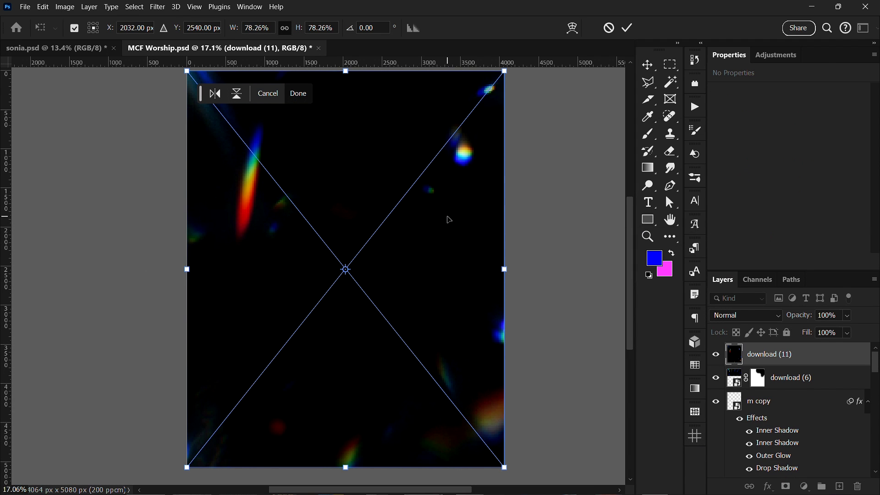
key("Return")
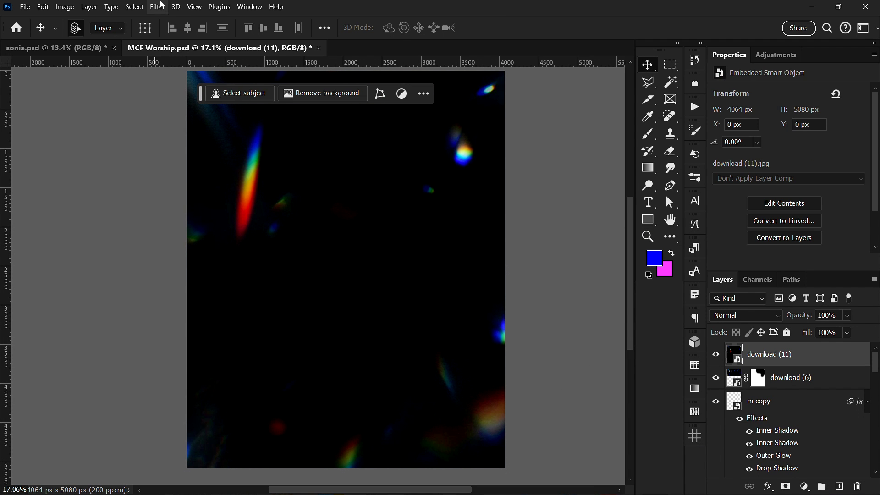
left_click(738, 317)
left_click(743, 274)
Hide the download (6) texture layer and move the new texture so its rainbow streak sits below the dove at the arch's left side.
left_click_drag(271, 343, 374, 334)
left_click_drag(455, 249, 388, 275)
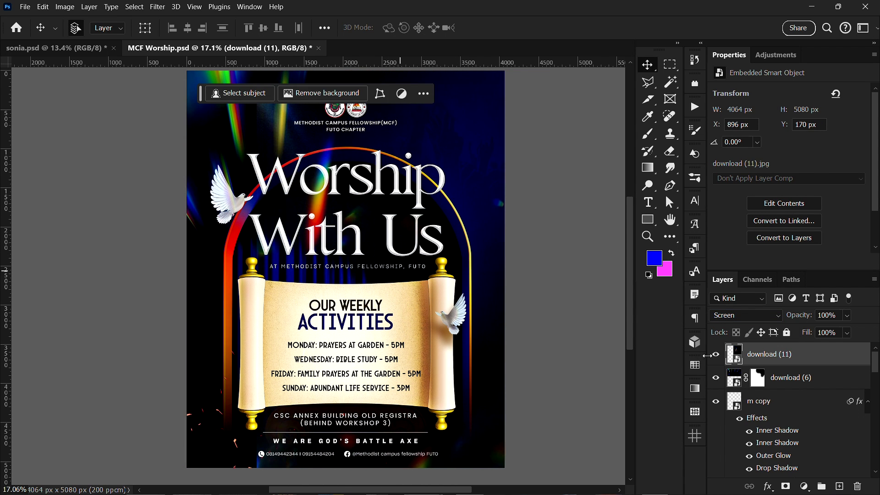
left_click(715, 377)
left_click_drag(329, 246, 304, 311)
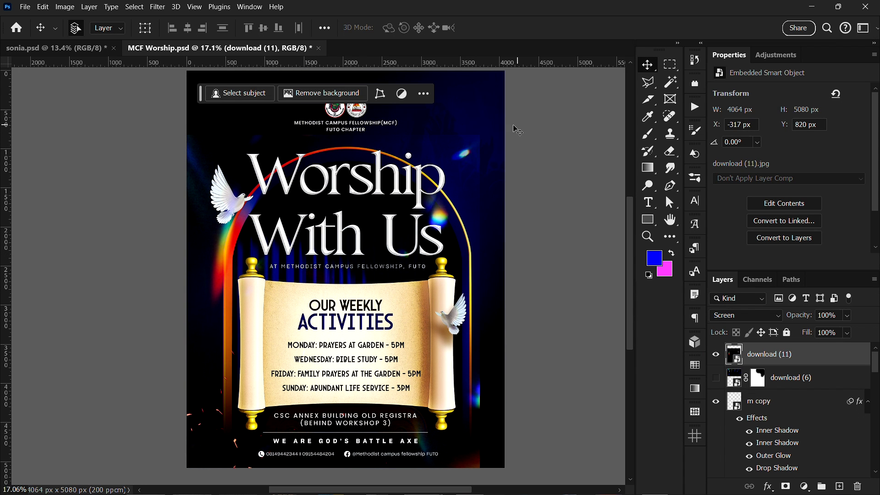
Shift the download (11) texture slightly upward and apply Levels with a black input level of 50 to remove its visible edges.
left_click_drag(481, 118, 559, 133)
key("ctrl+space")
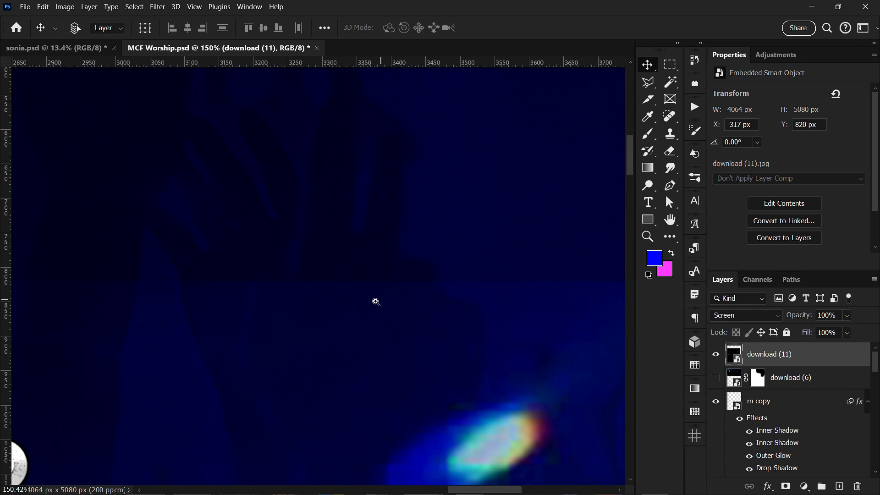
scroll(367, 303, "down", 5)
left_click_drag(402, 283, 394, 246)
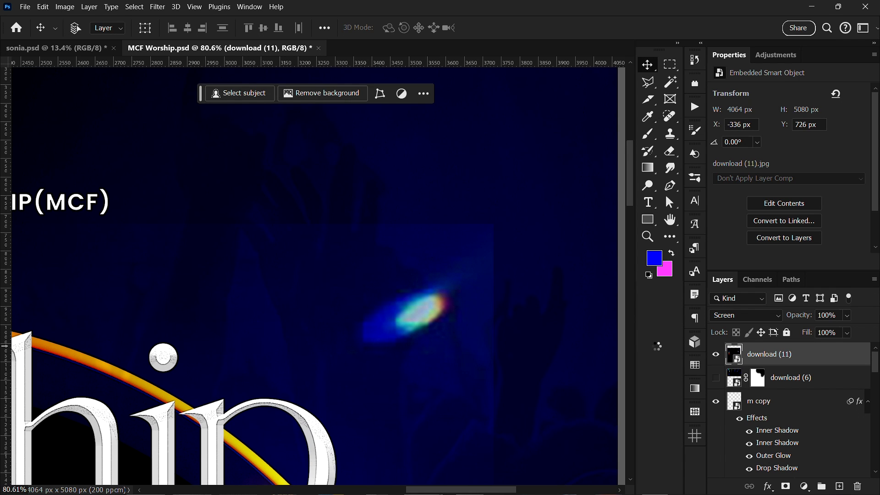
key("ctrl+l")
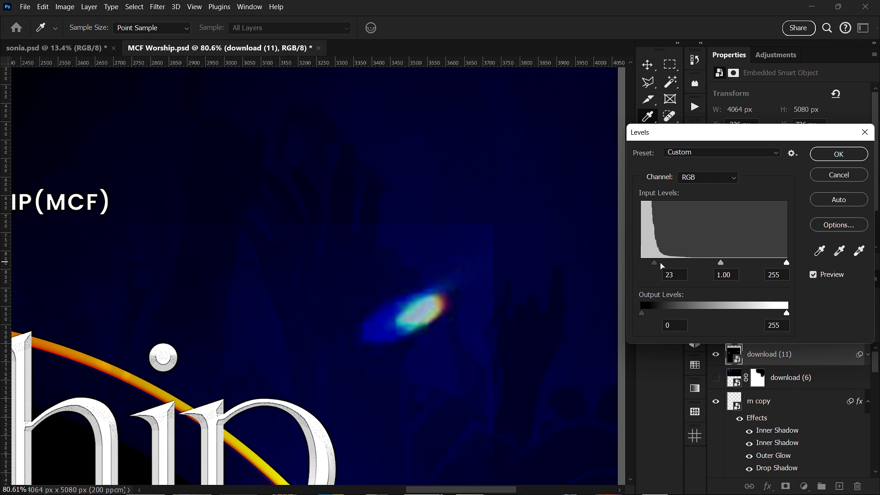
left_click_drag(666, 266, 680, 269)
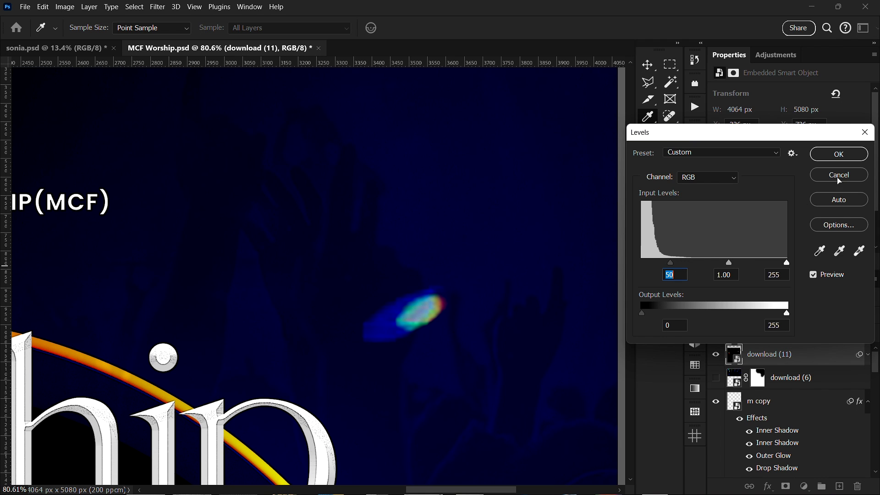
key("Return")
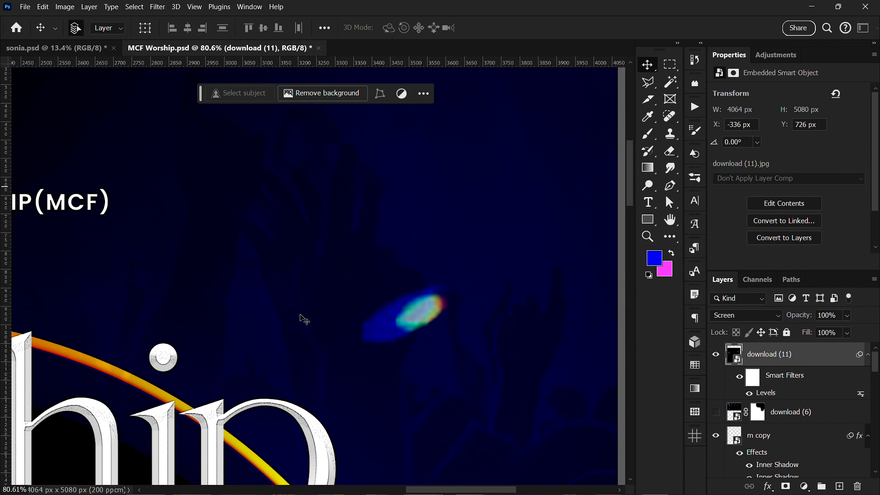
scroll(309, 318, "down", 5)
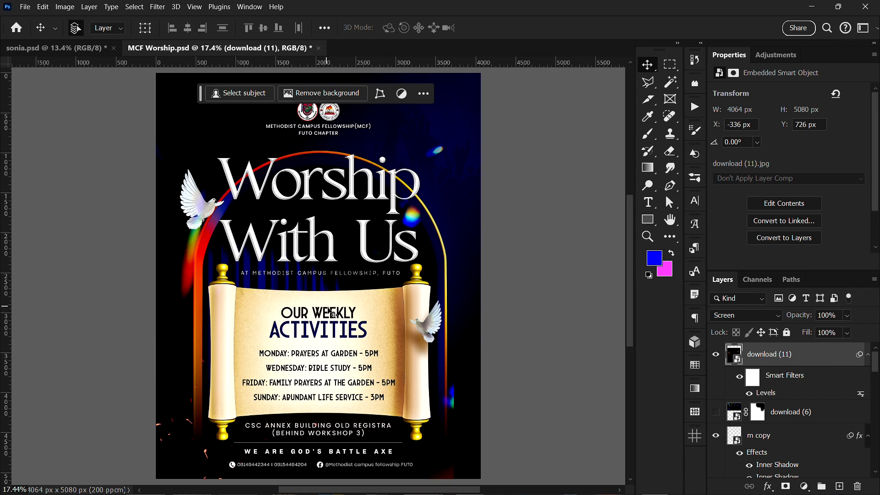
Move the texture to about X 61 px, Y -56 px so its light flares sit in the poster's upper right area.
left_click_drag(444, 403, 474, 345)
scroll(429, 343, "down", 1)
scroll(410, 356, "up", 1)
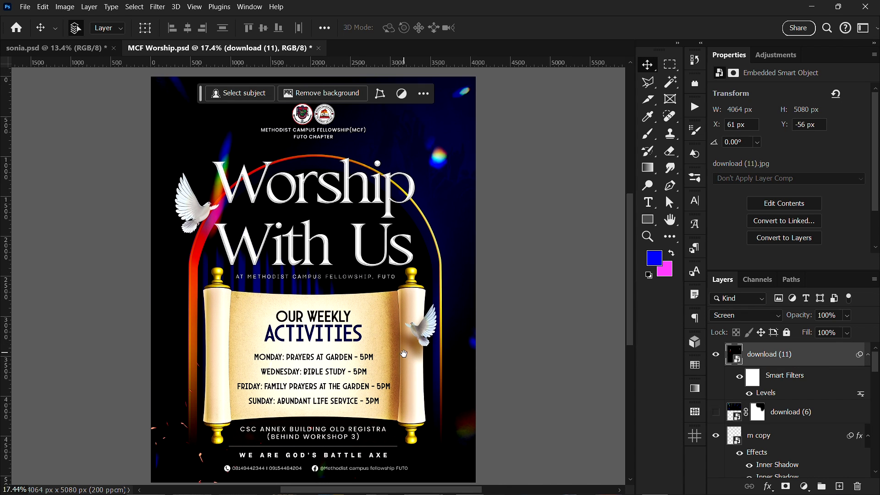
left_click_drag(409, 355, 417, 290)
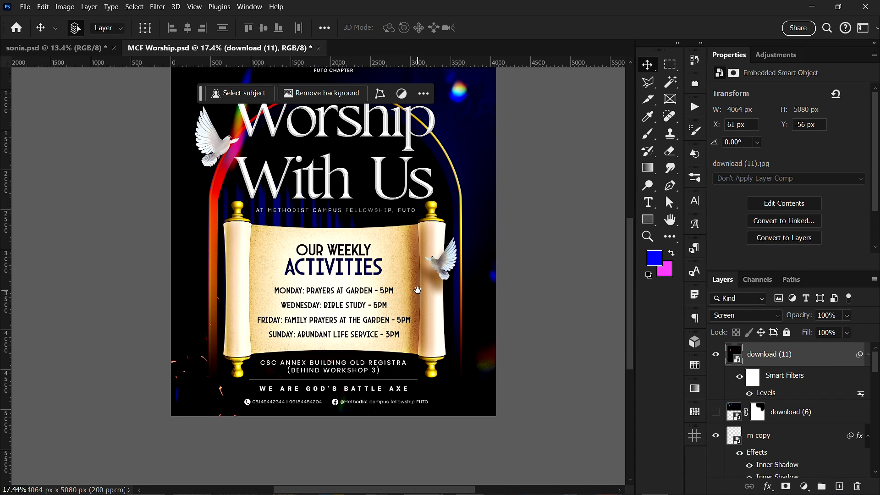
Add a layer mask to the texture, paint black over the poster's bottom right corner to hide the flare, and deselect the layer.
left_click(786, 486)
key("d")
key("b")
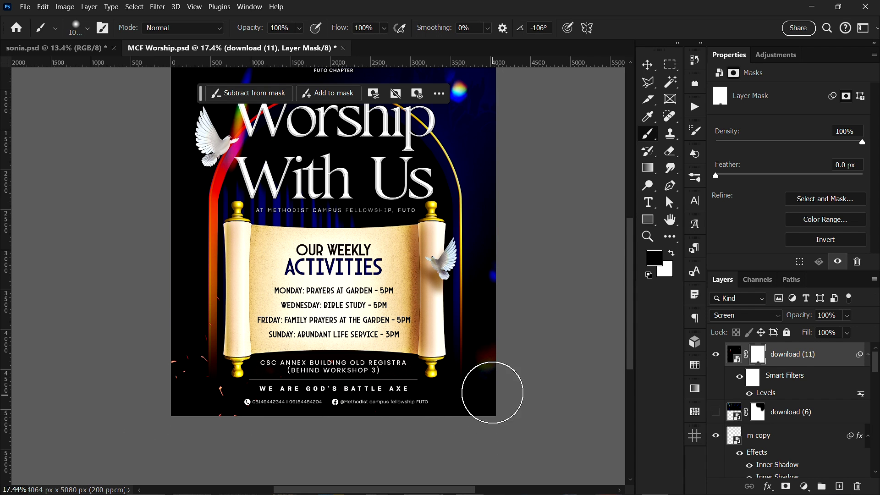
scroll(417, 366, "down", 2)
scroll(414, 357, "up", 1)
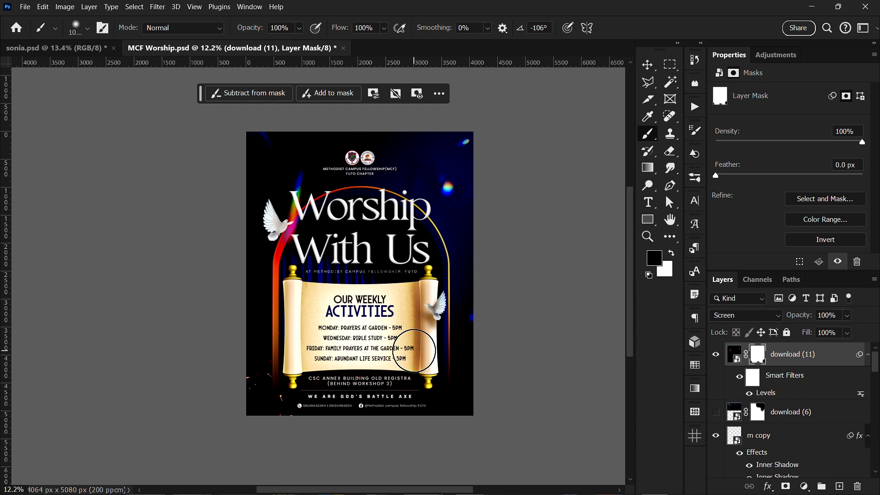
scroll(413, 351, "up", 1)
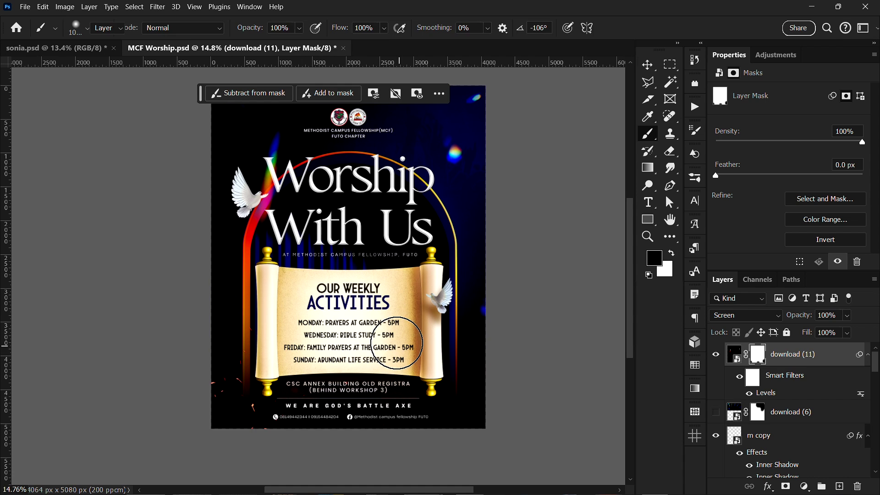
key("v")
left_click_drag(370, 301, 376, 327)
left_click(527, 302)
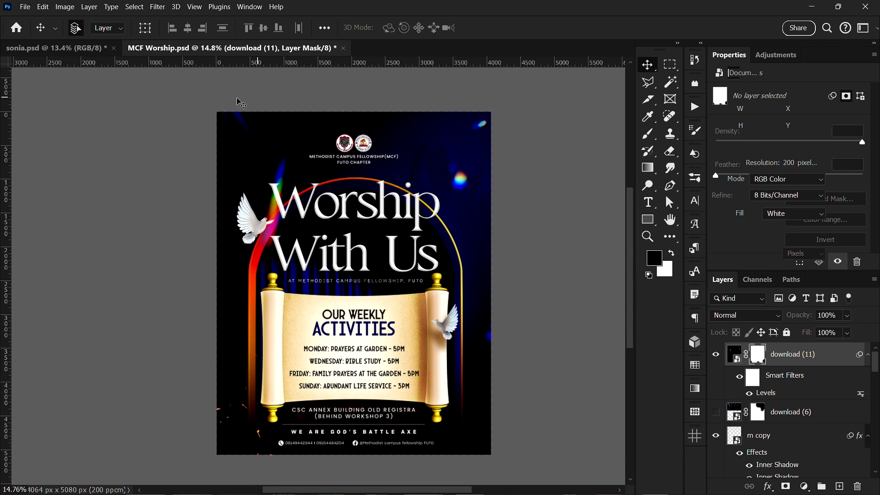
Place the PNG (24).jpg orange glow image over the Worship poster and set its blend mode to Screen.
left_click(55, 48)
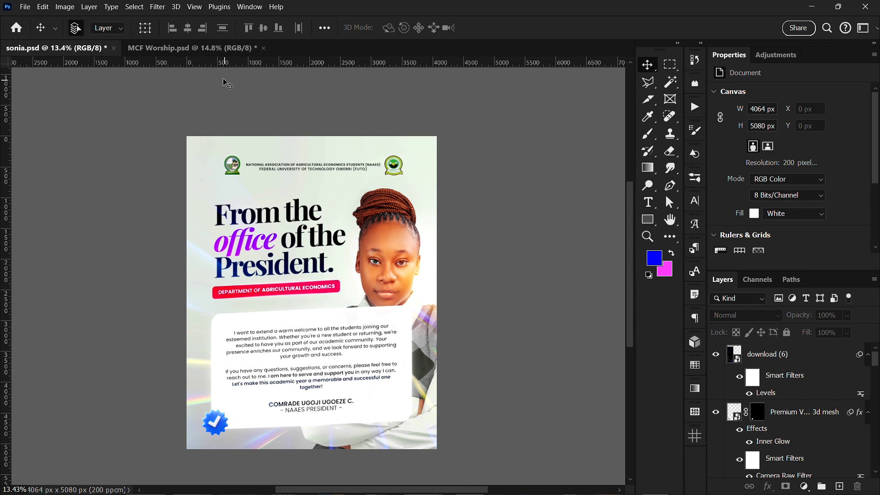
left_click(198, 48)
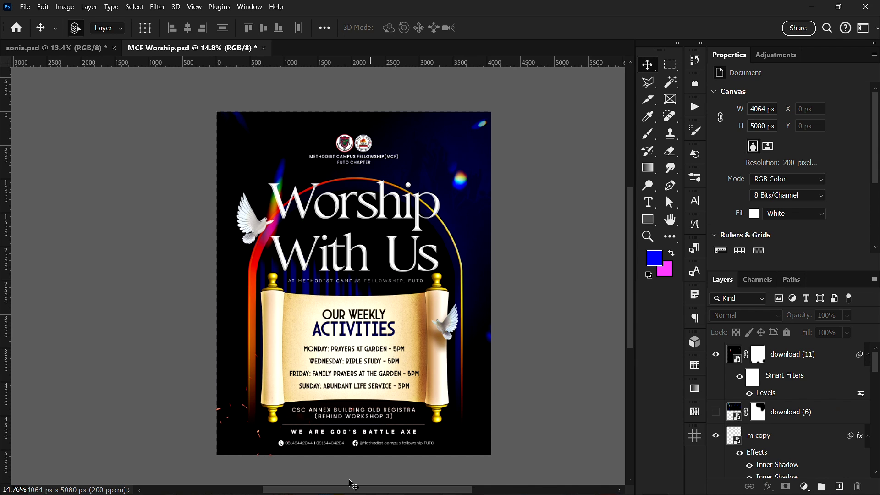
key("super")
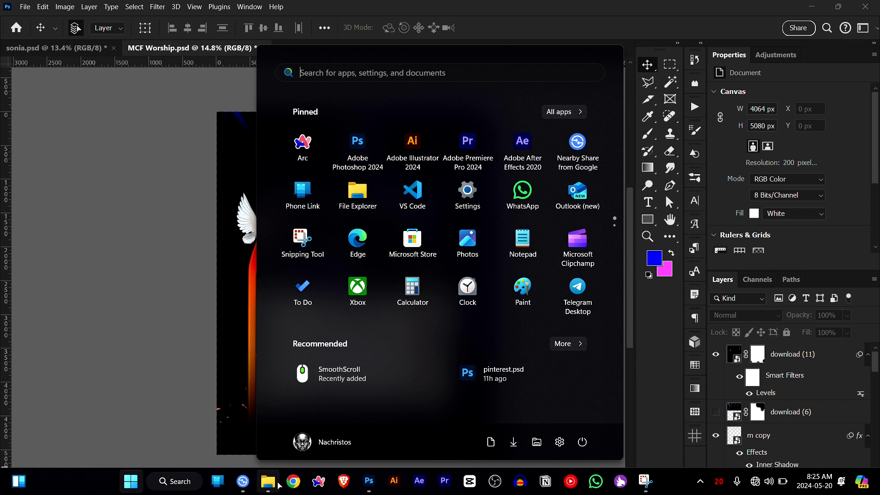
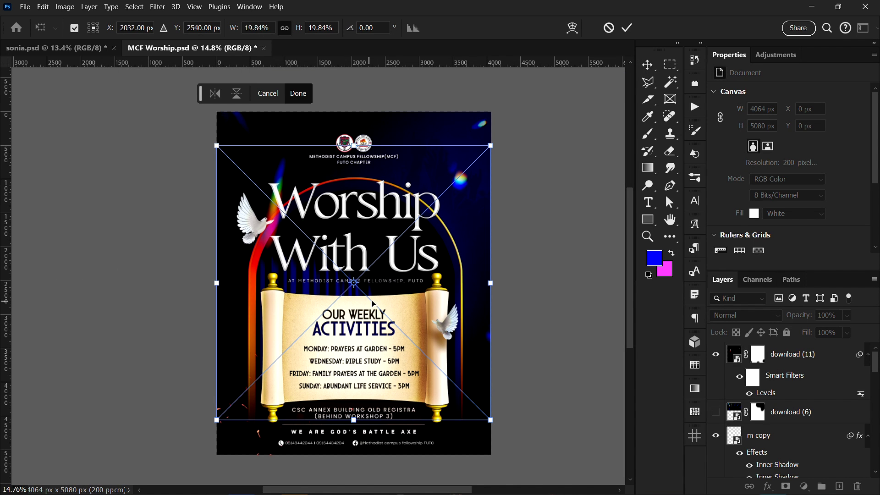
key("Return")
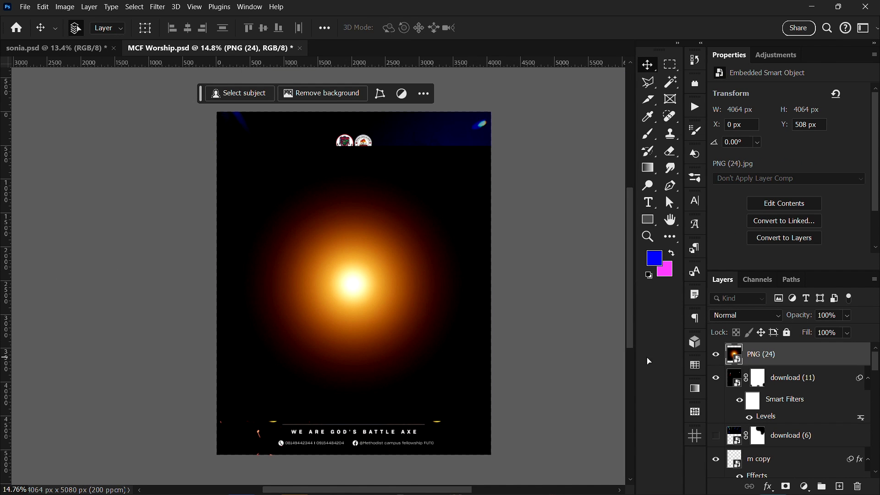
left_click(725, 320)
left_click(722, 271)
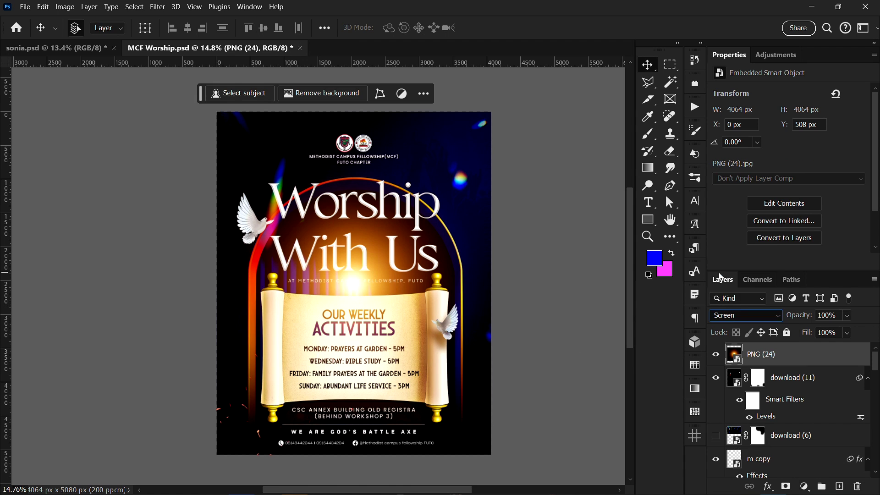
Scale the glow up to about 4389 px square and position it over the middle of the Worship With Us headline.
left_click_drag(311, 304, 325, 324)
key("ctrl+t")
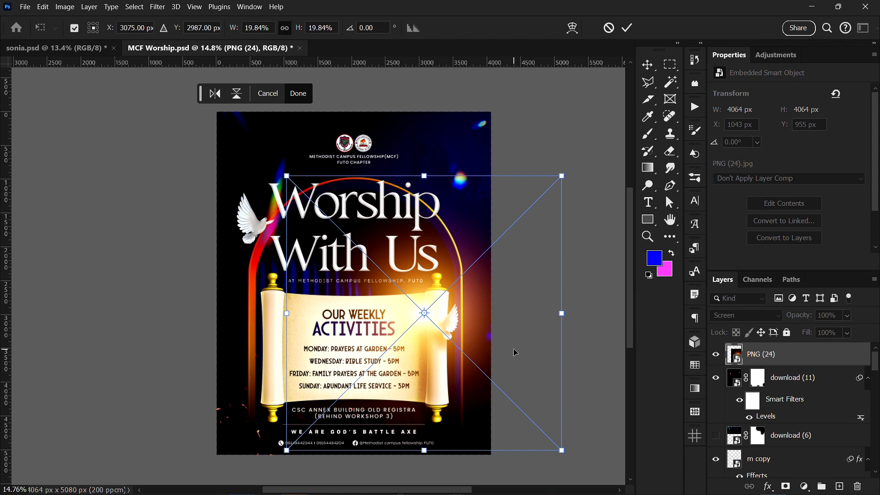
left_click_drag(559, 314, 572, 349)
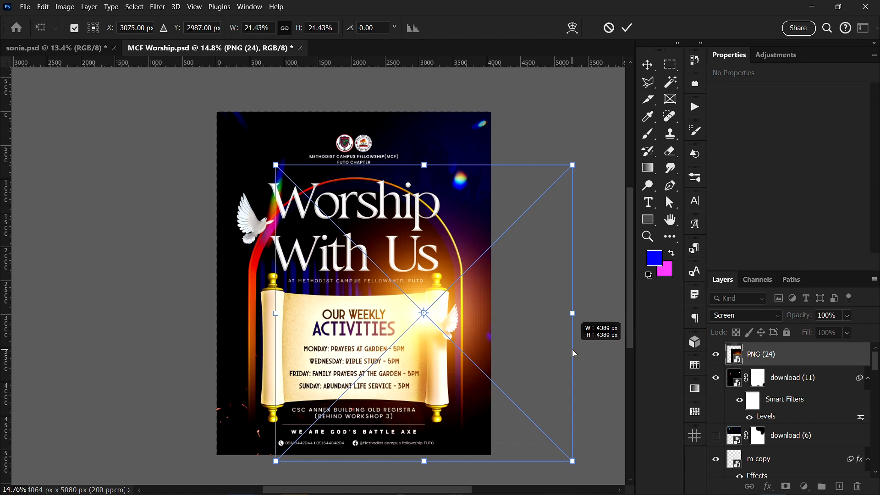
left_click_drag(444, 378, 375, 306)
key("Return")
scroll(323, 268, "up", 3)
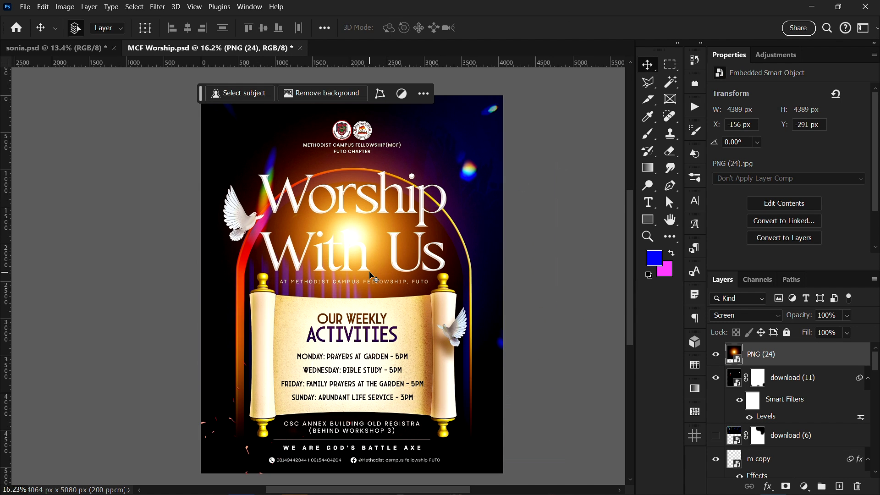
Recolour the glow blue using Hue/Saturation with a hue of -150 and a saturation of 0.
key("ctrl+u")
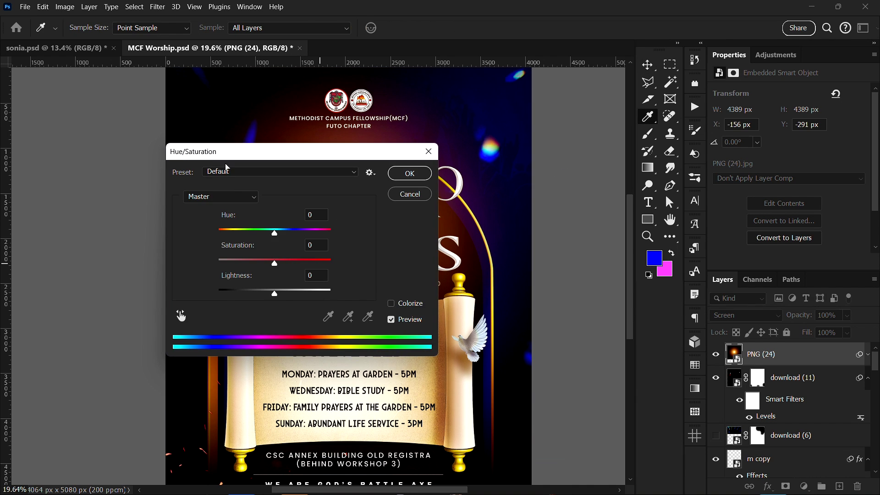
left_click_drag(284, 148, 490, 148)
left_click_drag(481, 231, 431, 238)
left_click(431, 237)
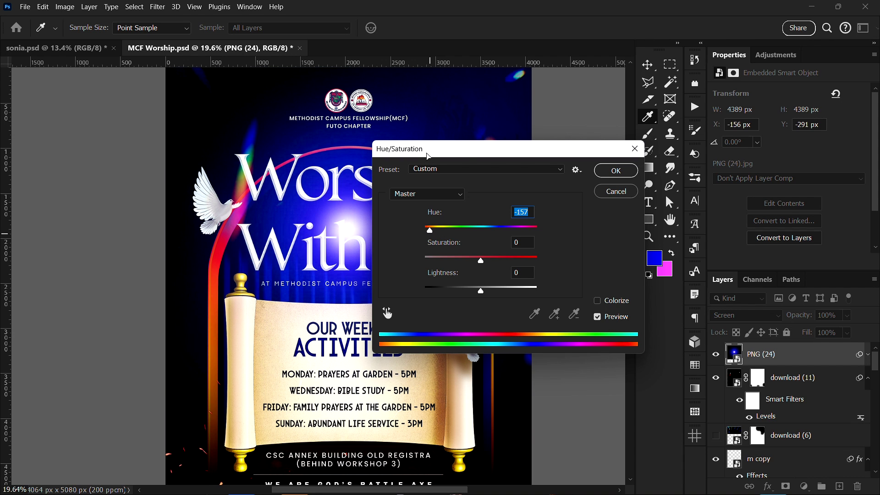
left_click_drag(427, 156, 548, 186)
left_click_drag(601, 288, 645, 274)
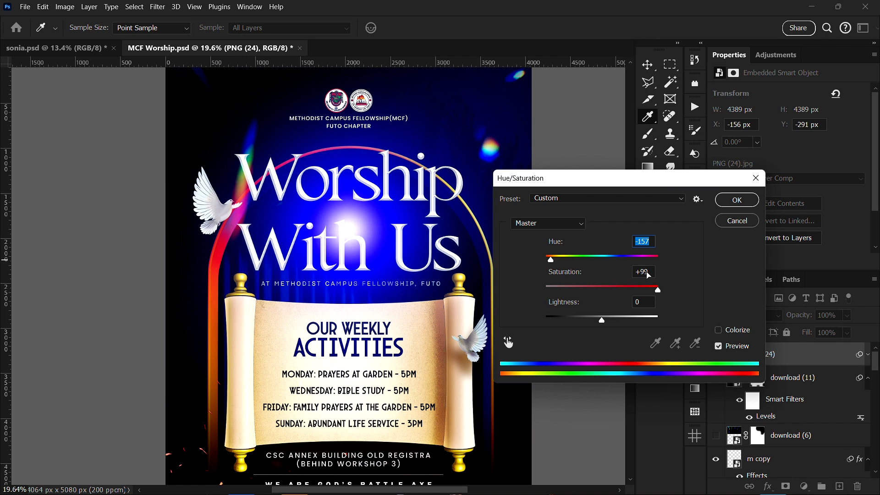
left_click(612, 289)
left_click_drag(611, 292, 600, 290)
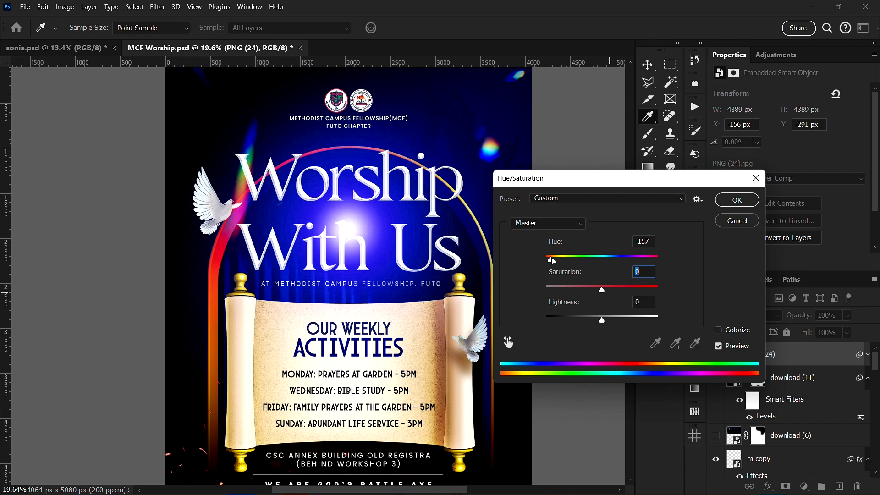
mouse_move(552, 261)
left_mouse_down()
mouse_move(567, 270)
mouse_move(552, 270)
left_mouse_up()
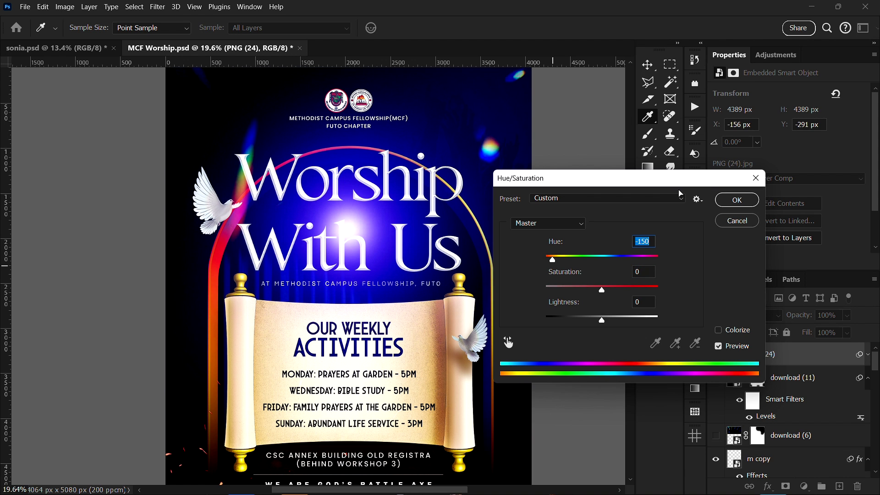
left_click(729, 200)
Move the blue glow to the poster's upper right corner, at about X 1858 px, Y -1579 px.
key("v")
left_click_drag(339, 231, 504, 137)
scroll(500, 185, "down", 3)
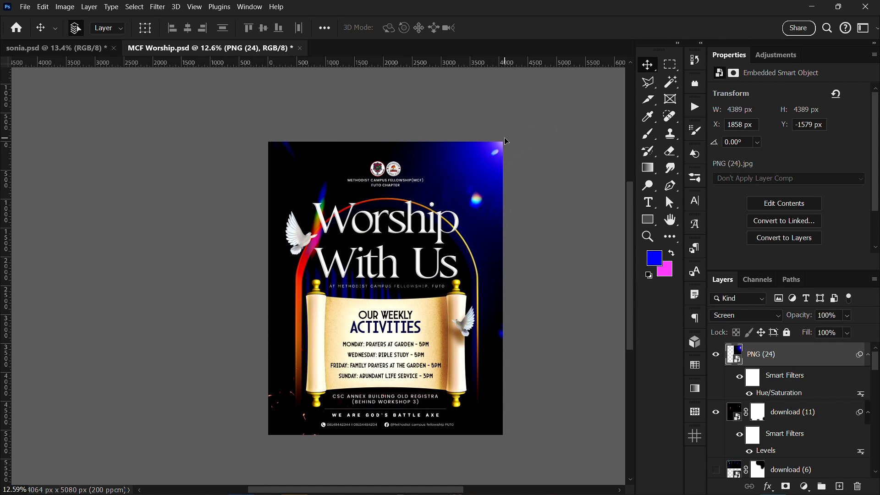
Scale the blue glow up to about 7247 px square around its centre near the poster's upper right corner and deselect the layer.
key("ctrl+t")
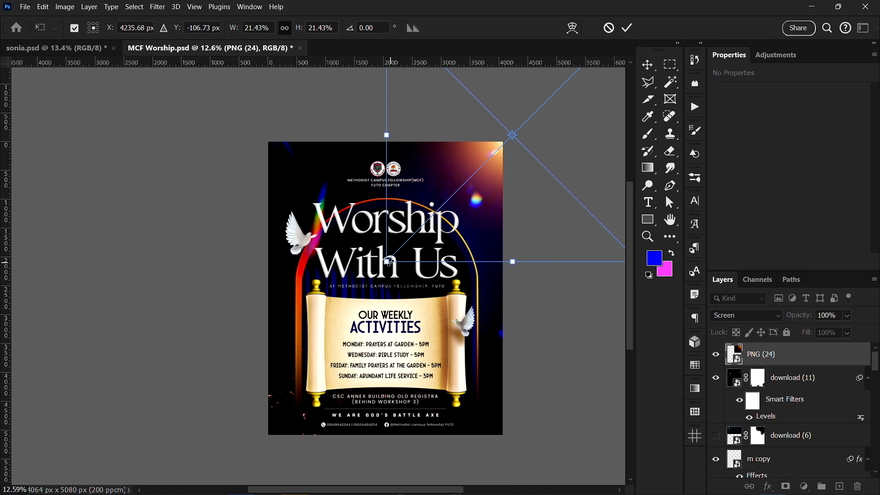
left_click_drag(384, 262, 305, 341)
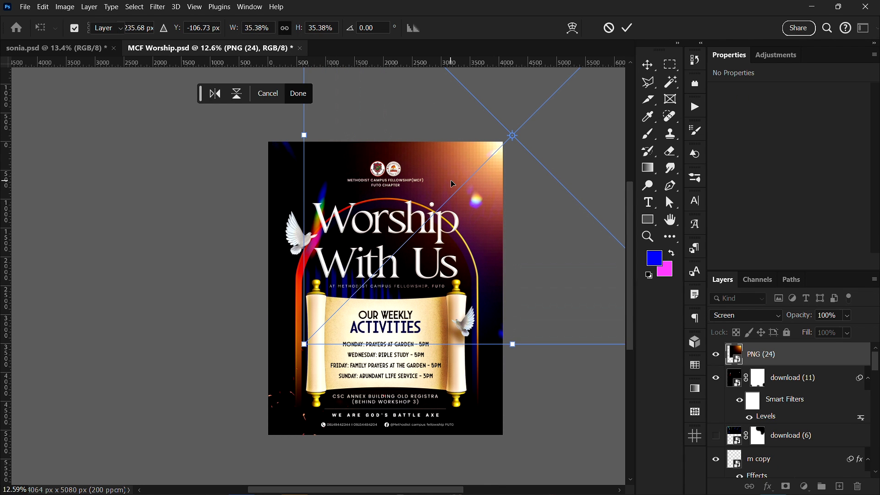
key("Return")
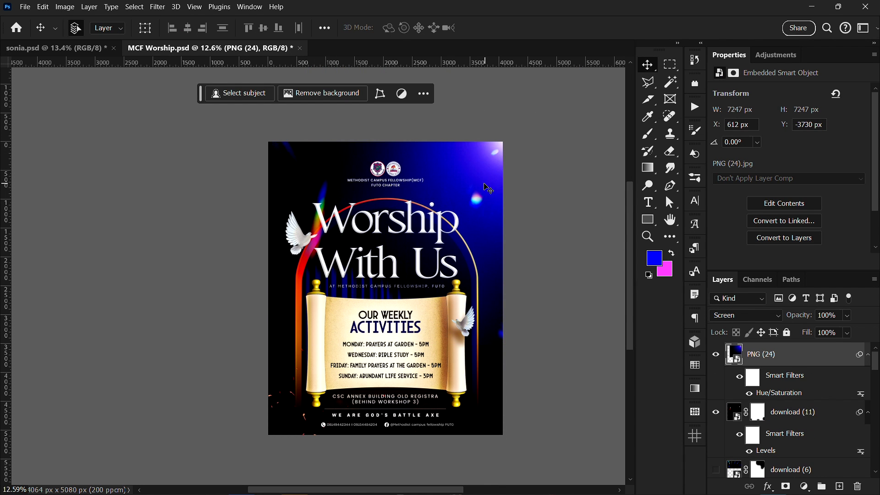
left_click(130, 232)
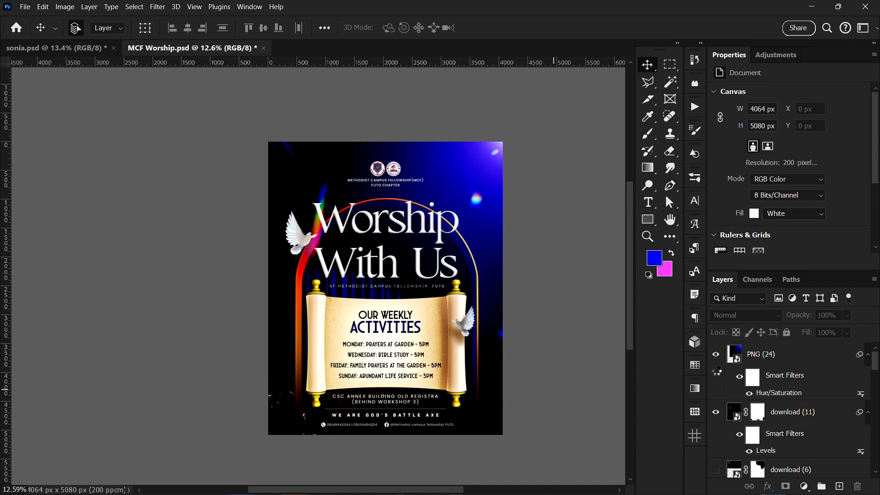
Toggle the visibility of the PNG (24), download (11) and download (6) layers to compare the Worship poster with and without the light effects.
left_click(715, 354)
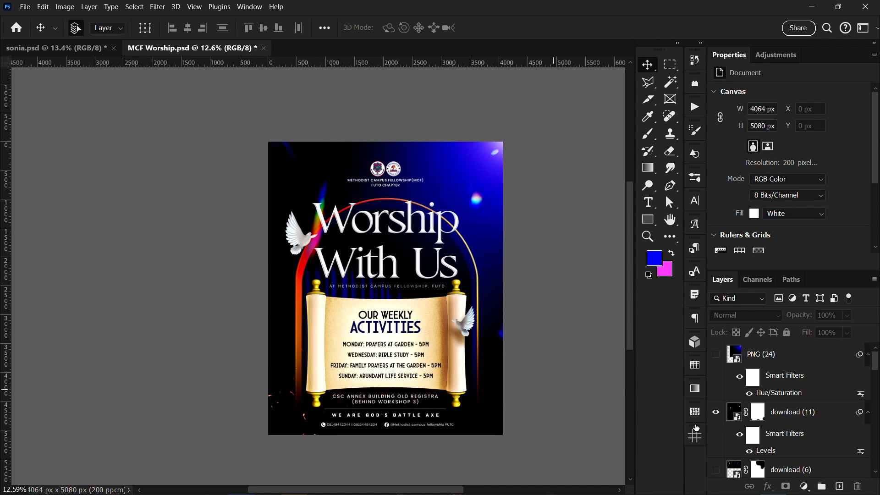
left_click(716, 354)
left_click(715, 411)
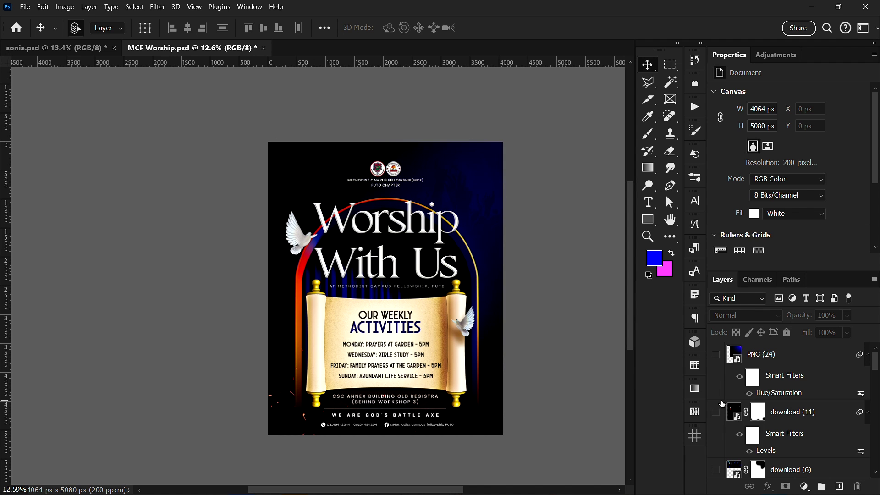
left_click(716, 354)
scroll(442, 259, "up", 3)
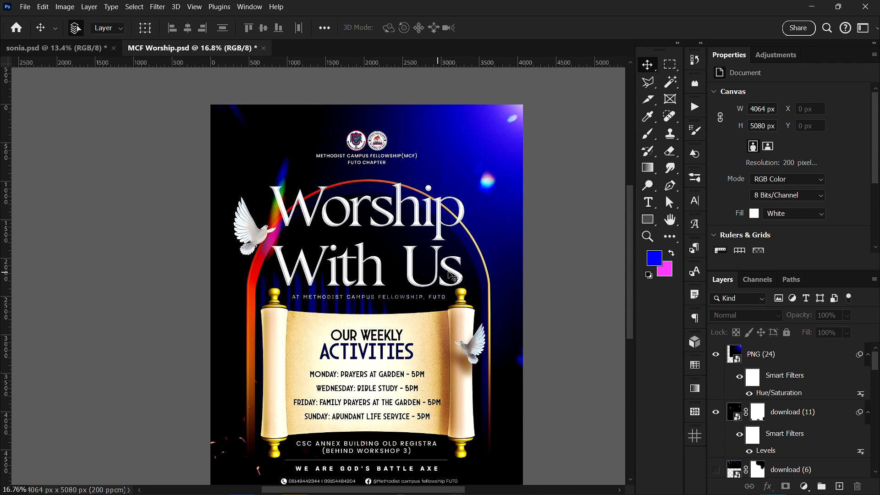
scroll(494, 278, "down", 2)
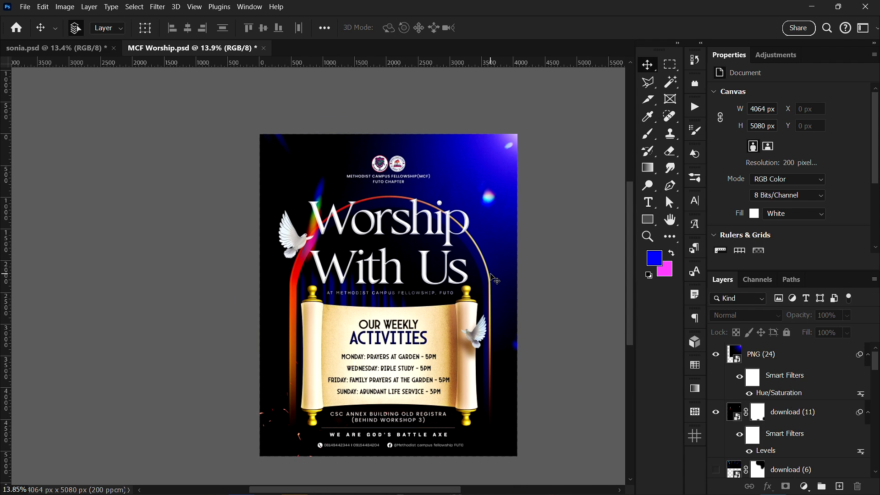
left_click(716, 470)
left_click(716, 470)
scroll(411, 250, "up", 2)
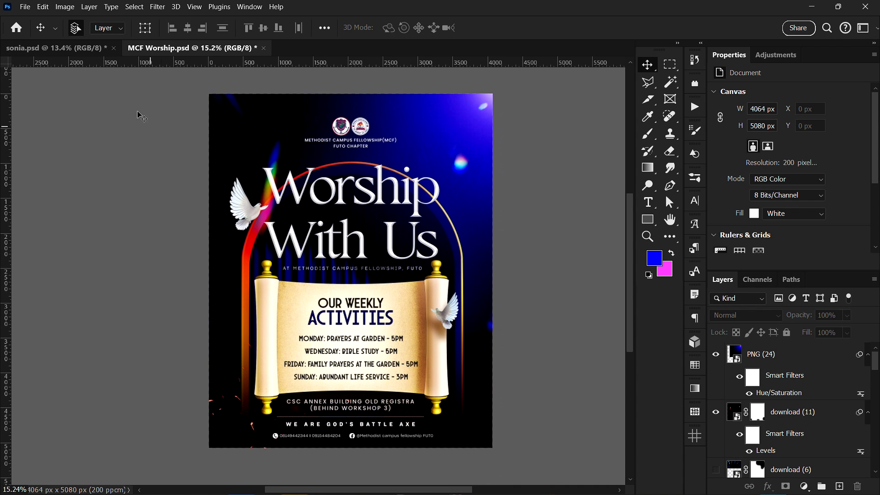
Review the sonia.psd poster with its light effects close up and return to the MCF Worship.psd poster.
left_click(57, 48)
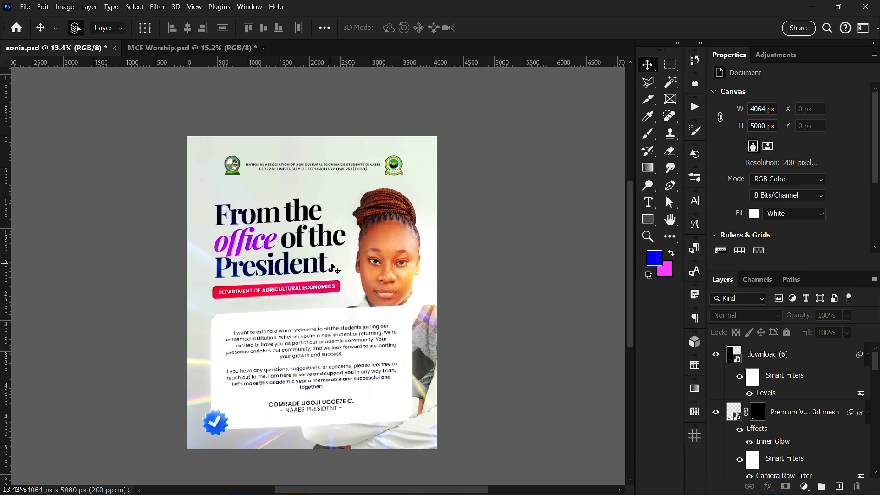
scroll(332, 267, "down", 2)
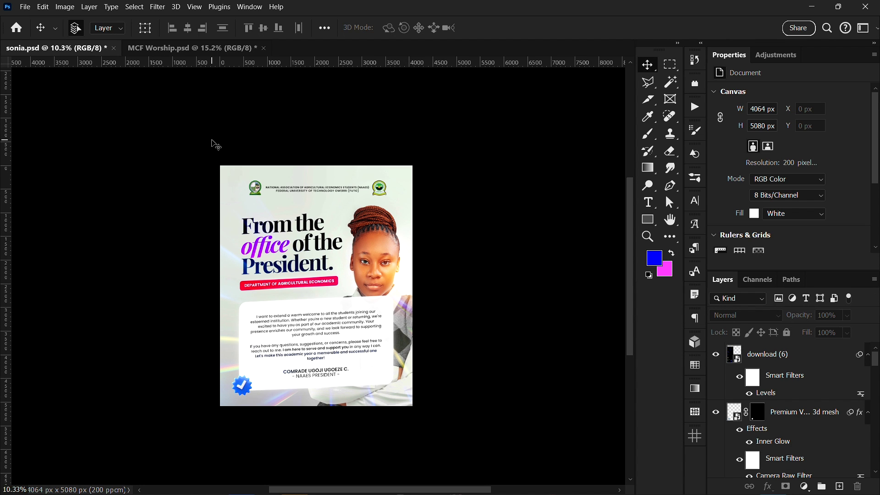
scroll(423, 273, "up", 2)
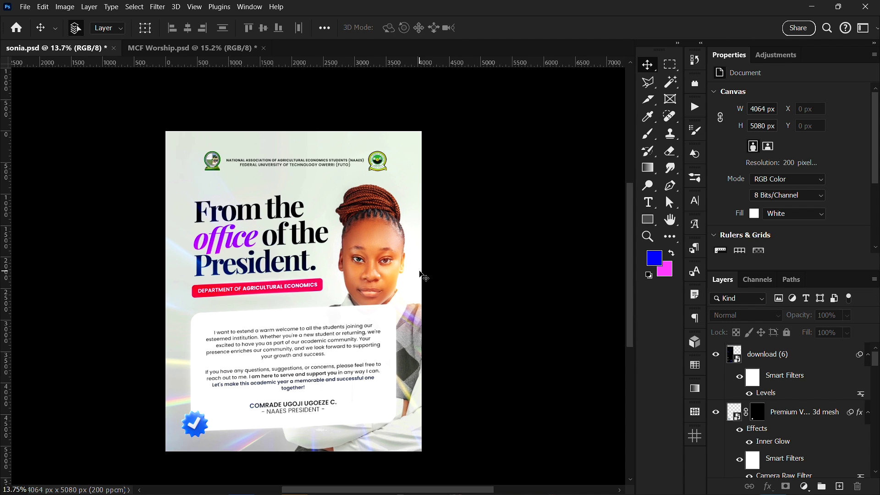
scroll(339, 345, "up", 1)
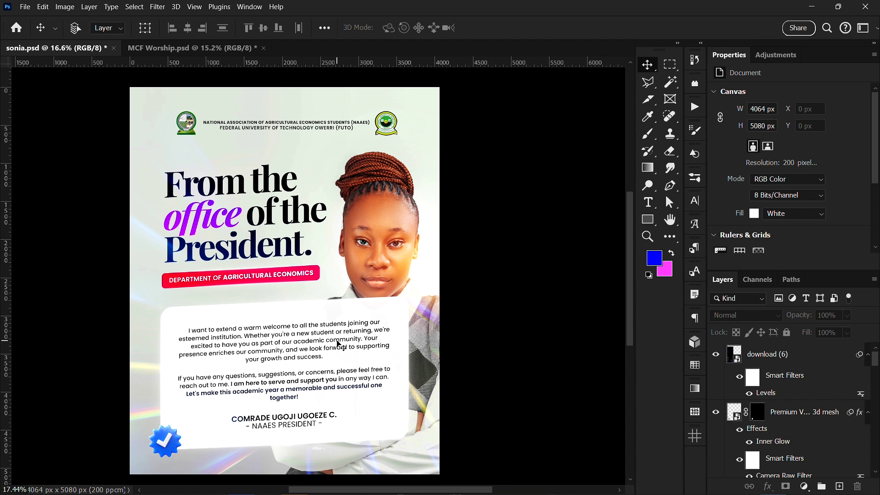
scroll(338, 345, "up", 1)
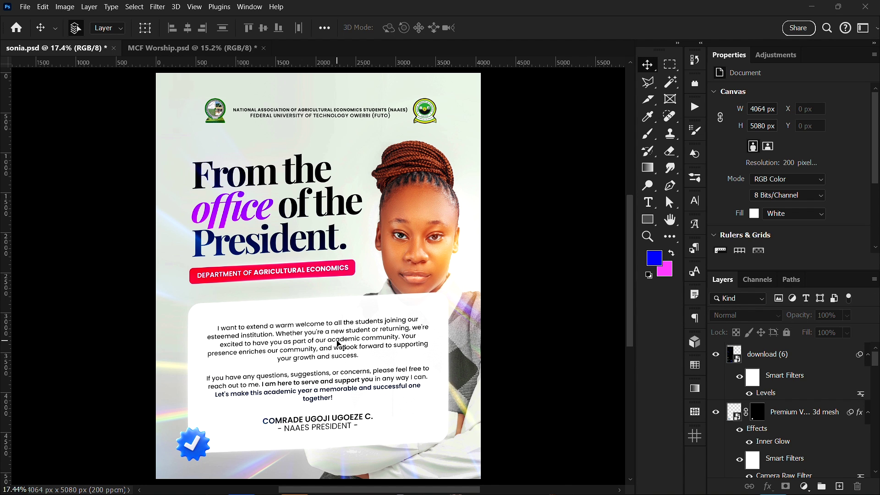
key("super")
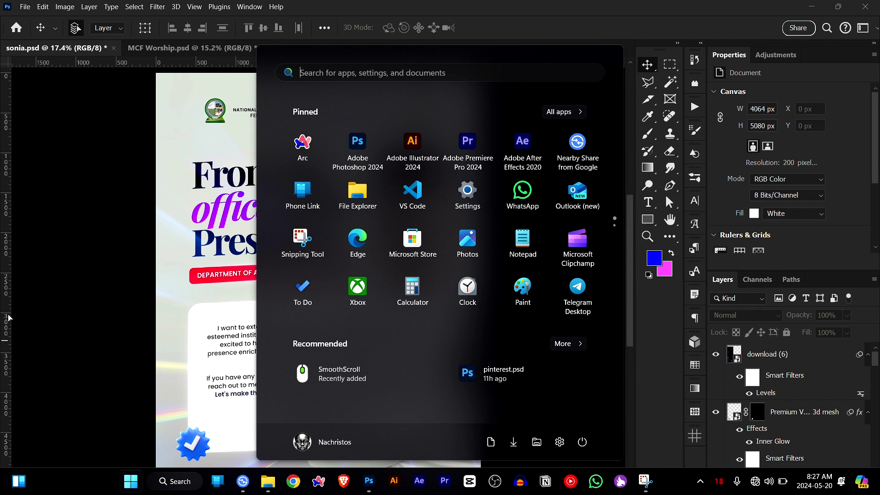
key("super")
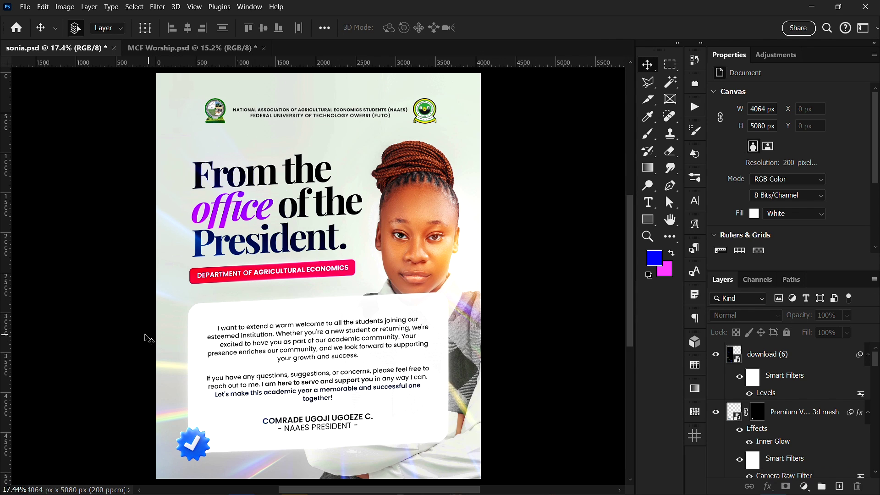
left_click(189, 50)
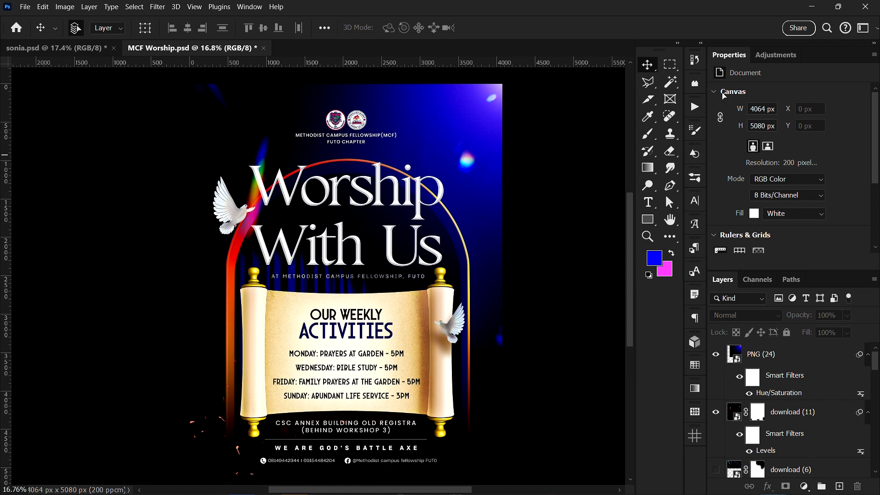
Minimize Photoshop and the Graphic Elements folder window to show the desktop.
left_click(822, 12)
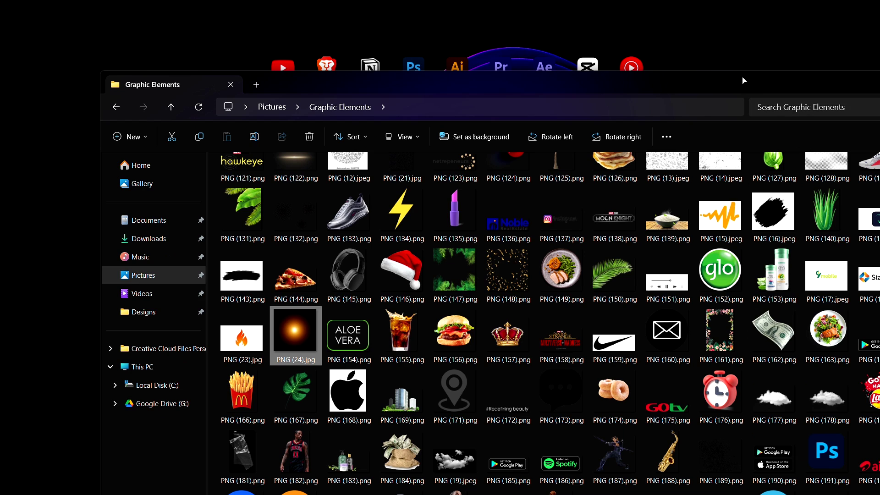
left_click_drag(744, 81, 580, 61)
left_click(640, 61)
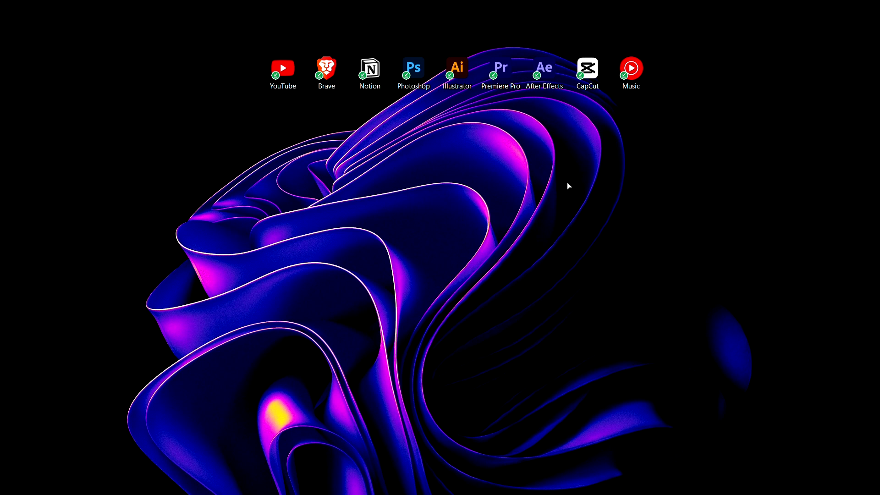
left_click_drag(153, 158, 816, 369)
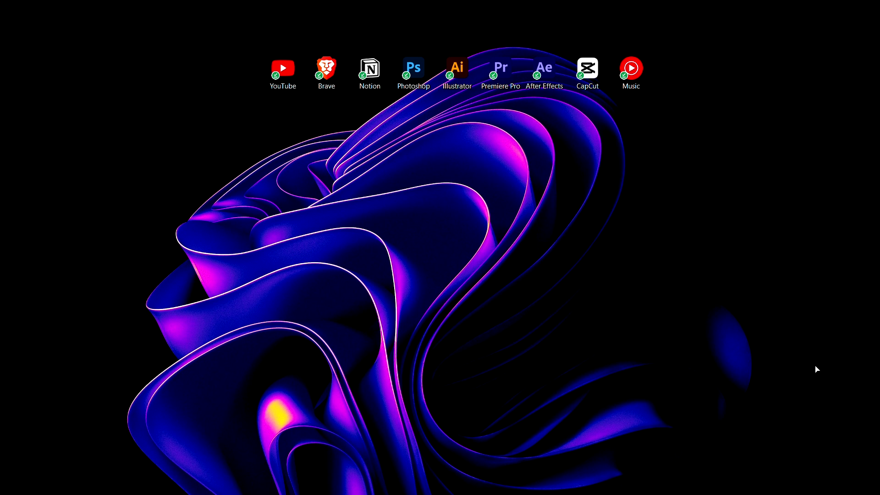